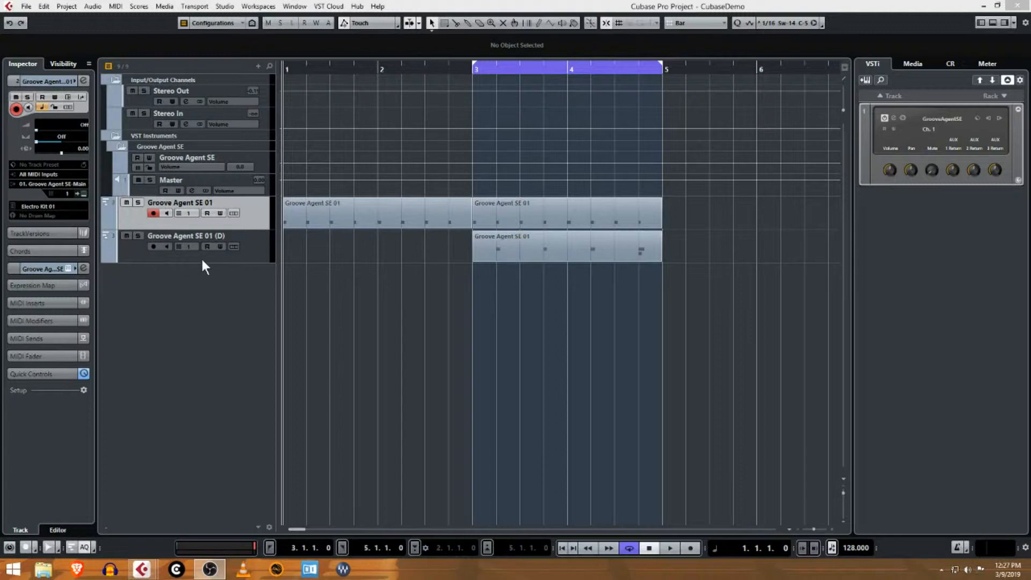
- Colour the Groove Agent SE instrument folder, its automation track and its Master channel red
click(146, 147)
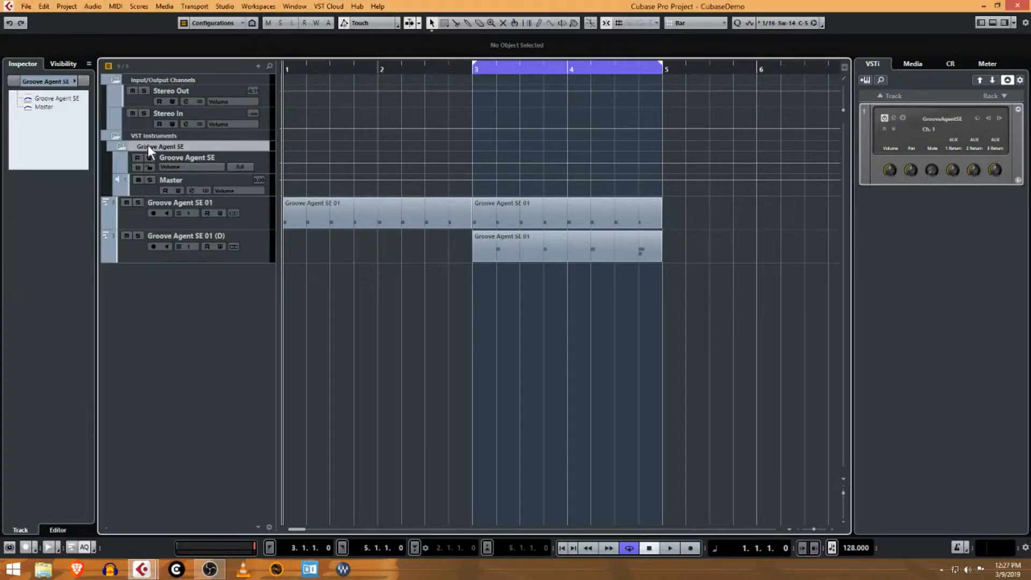
click(81, 81)
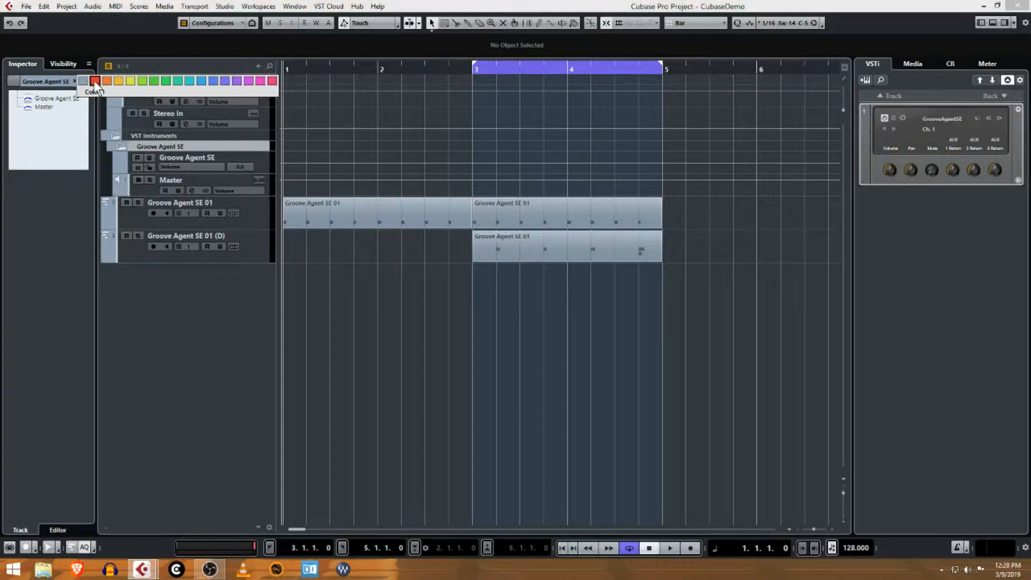
click(94, 81)
click(120, 159)
click(72, 80)
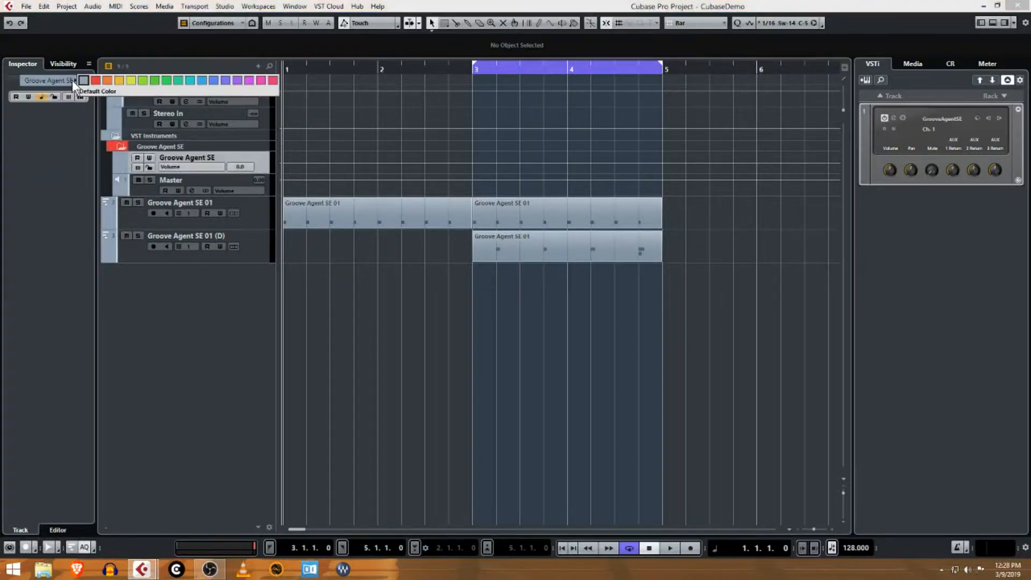
click(95, 82)
click(123, 183)
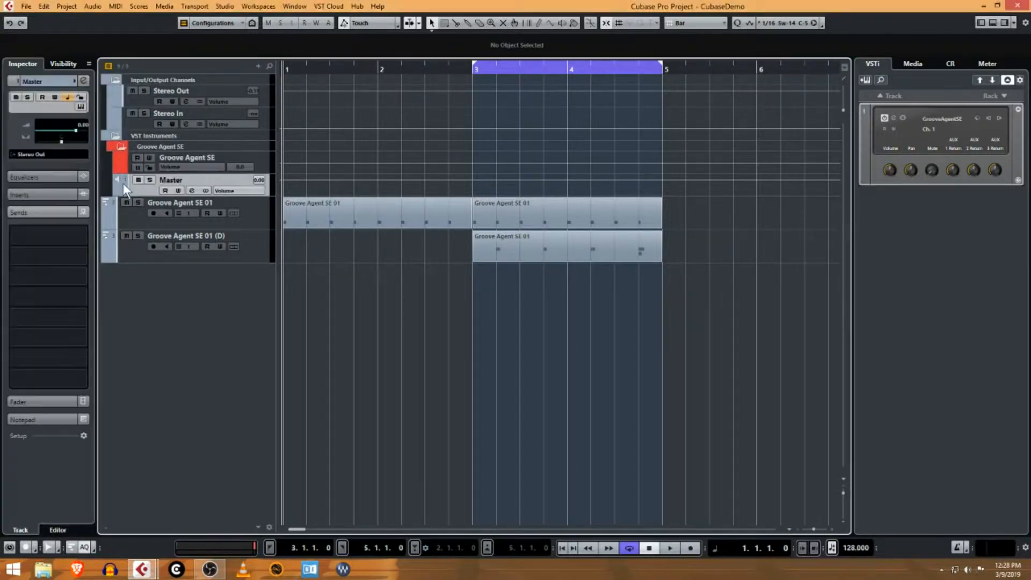
click(75, 81)
click(95, 81)
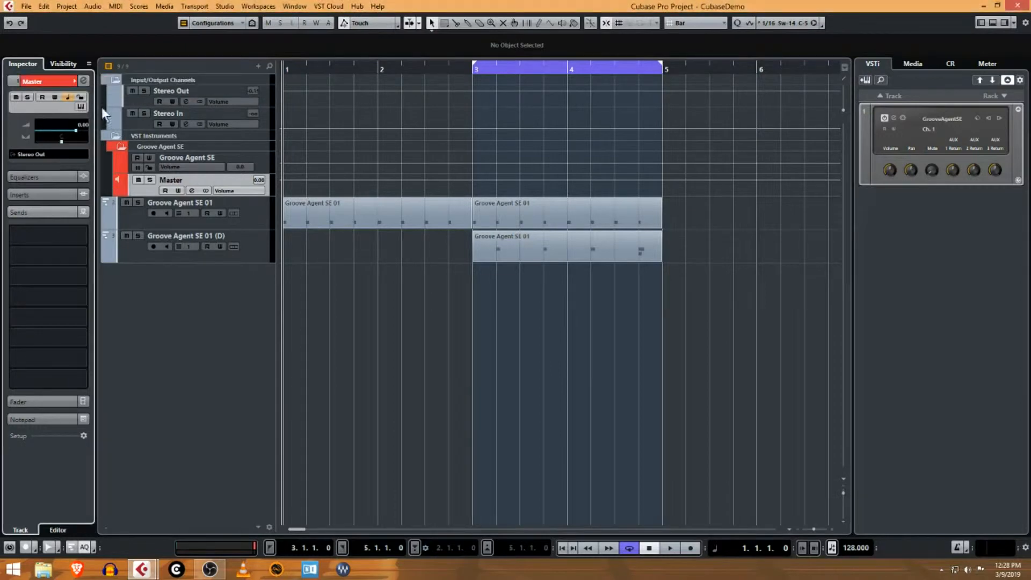
- Colour the Groove Agent SE 01 and Groove Agent SE 01 (D) tracks red and move both into the Groove Agent SE folder
click(129, 214)
click(75, 81)
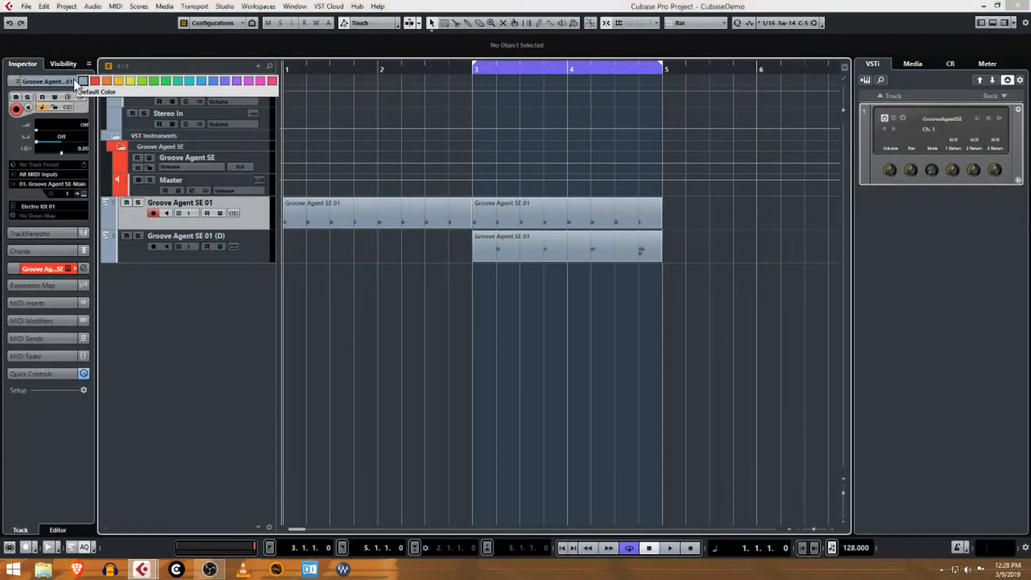
click(95, 81)
click(129, 250)
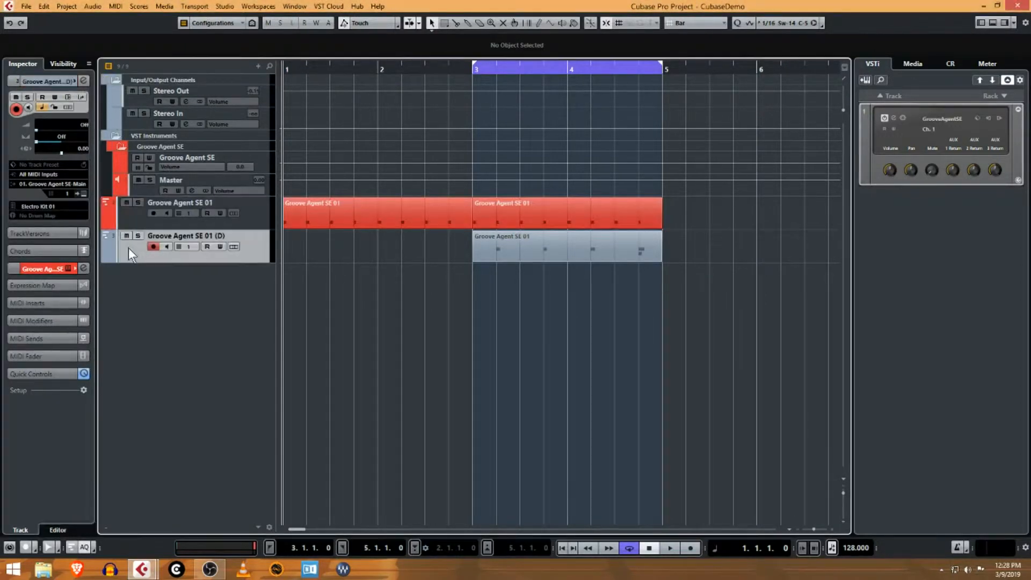
click(76, 82)
click(95, 80)
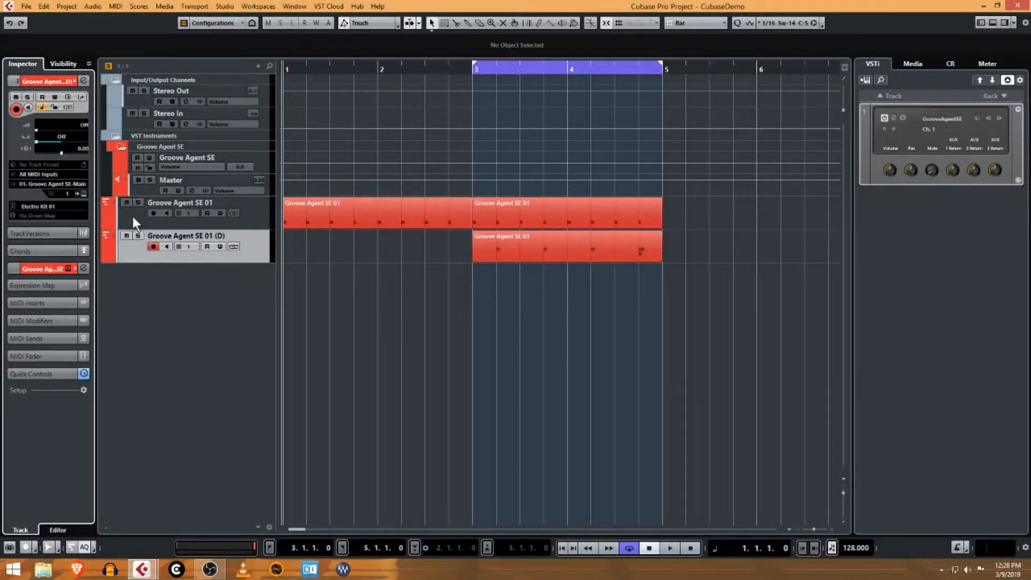
drag(134, 217, 138, 156)
drag(130, 246, 138, 157)
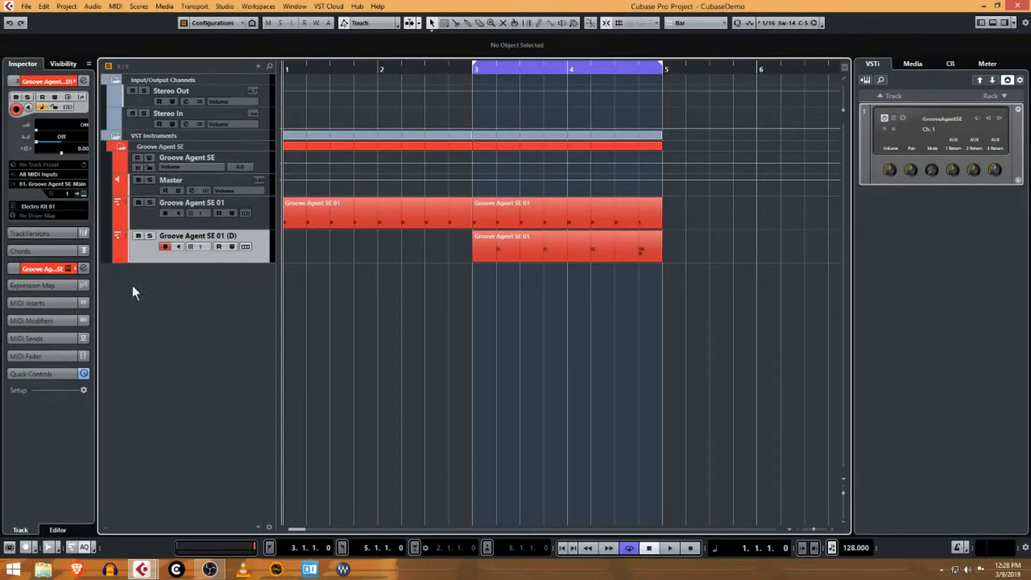
- View the Master channel in the MixConsole and rename its track as Drums
click(170, 179)
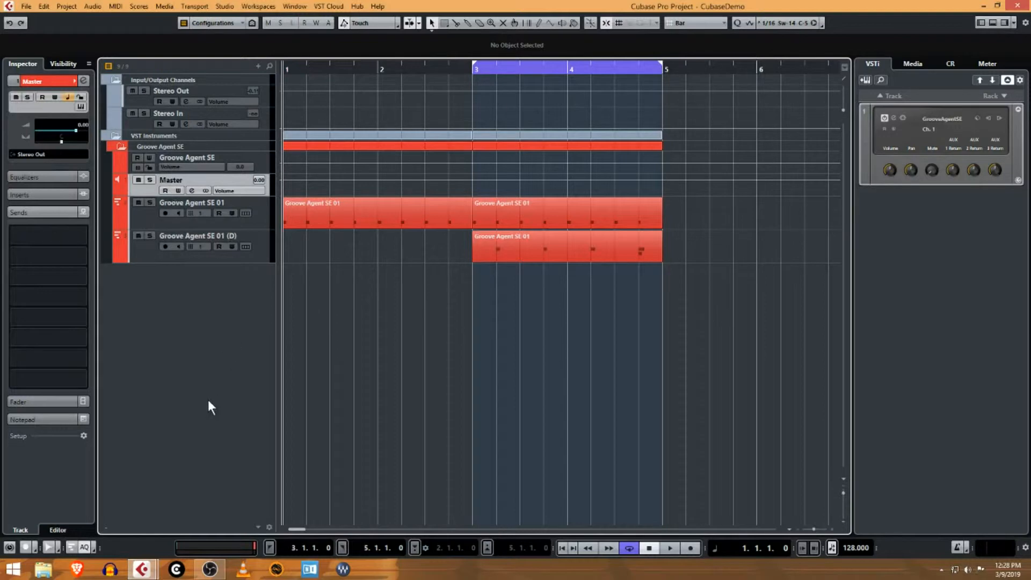
key(F3)
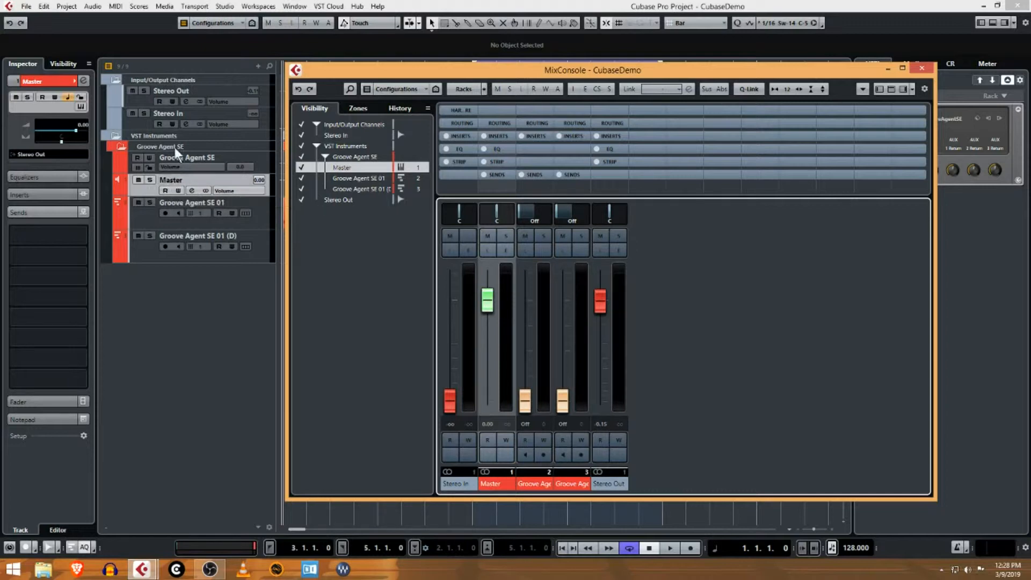
double_click(172, 180)
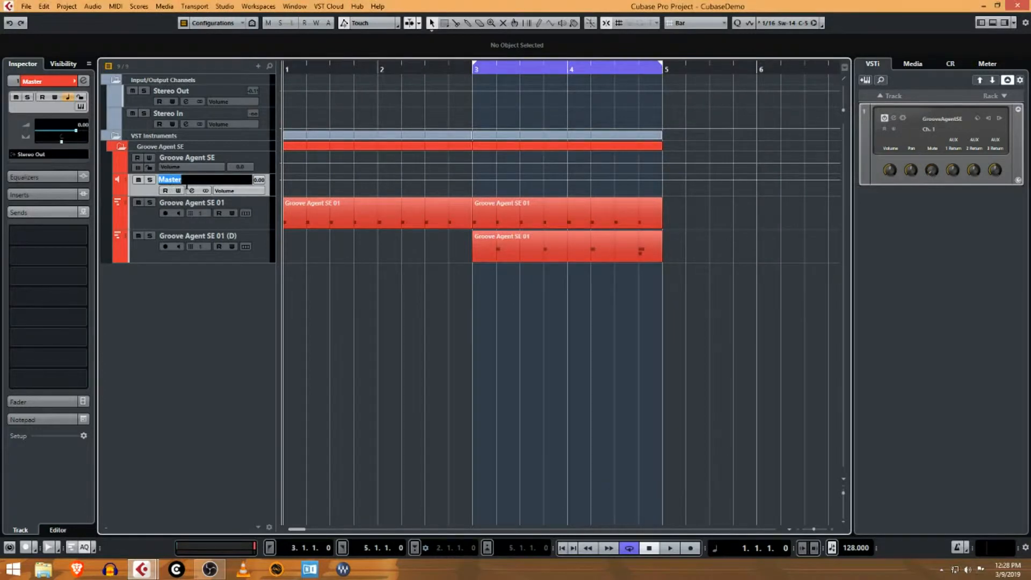
text(Drums)
key(Return)
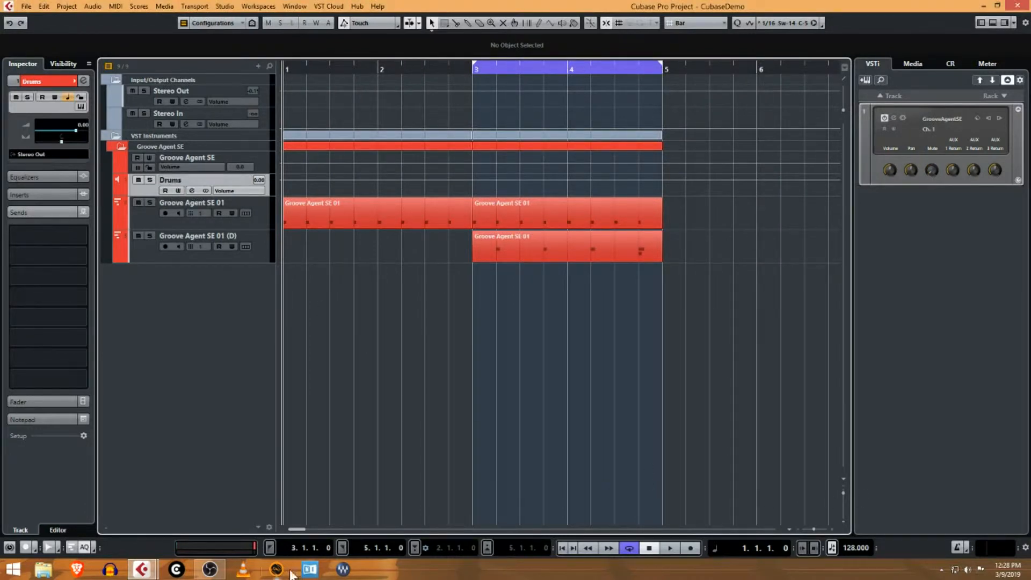
- Hide the two Groove Agent SE 01 MIDI channels in the MixConsole and move the mixer window off the project view
key(F3)
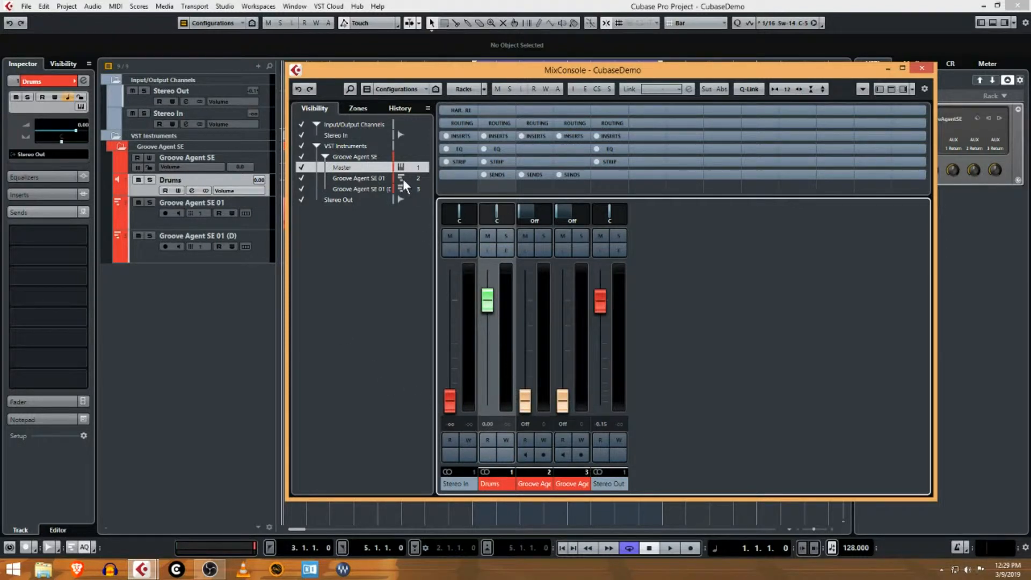
click(302, 178)
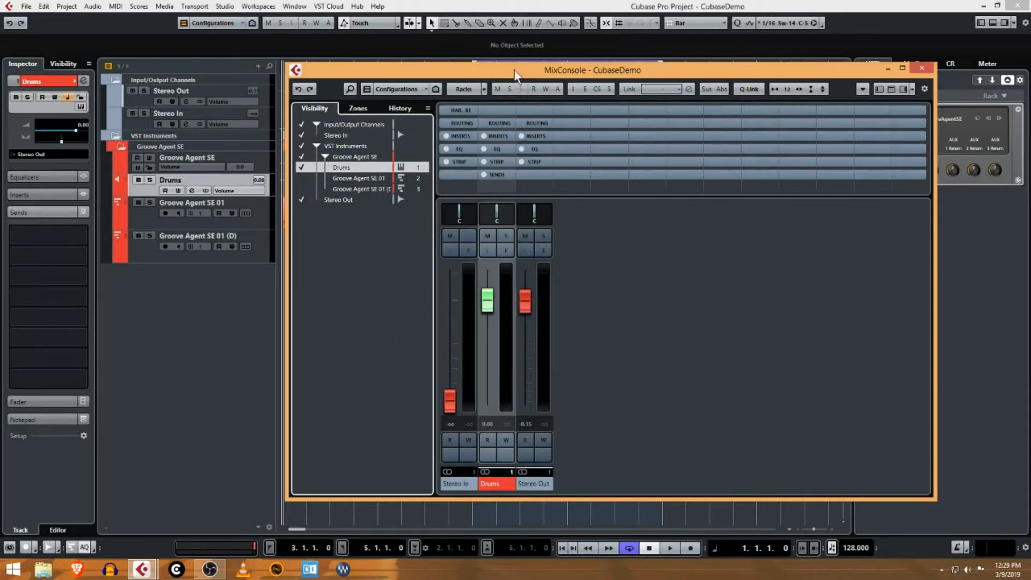
drag(515, 69, 1030, 59)
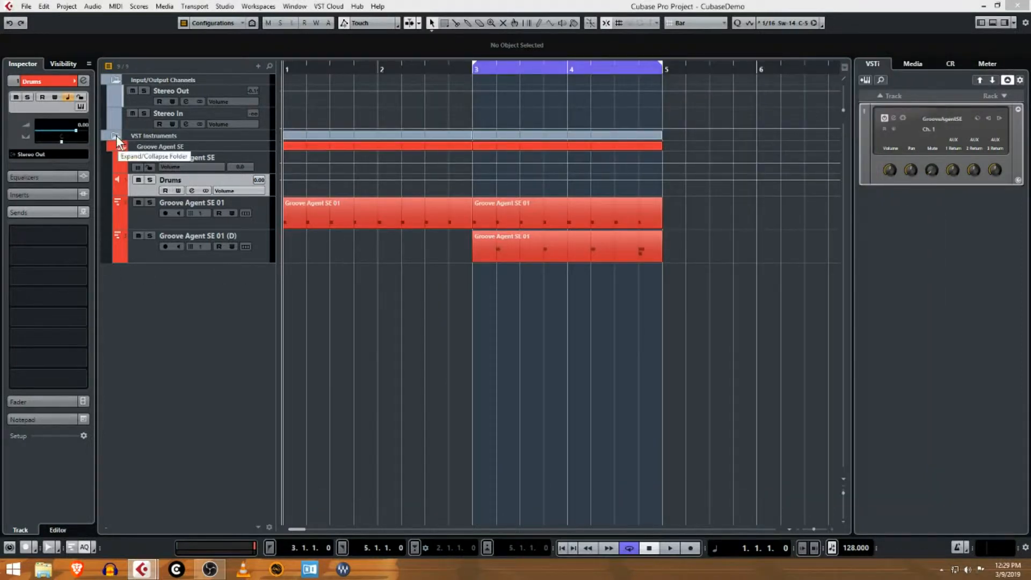
- Collapse the Input/Output Channels folder and move both MIDI tracks to the top of the Groove Agent SE folder
click(115, 81)
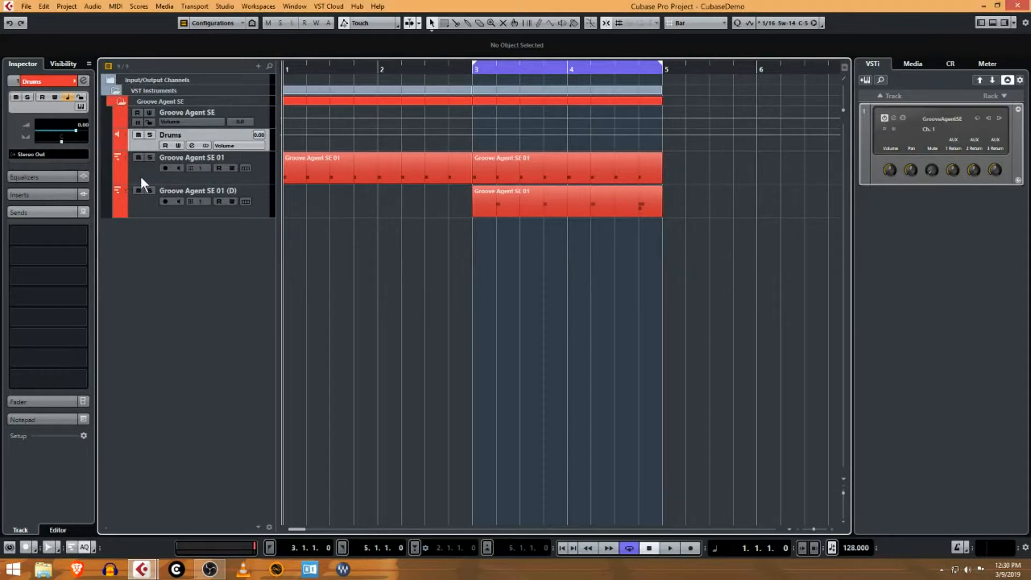
drag(147, 180, 144, 143)
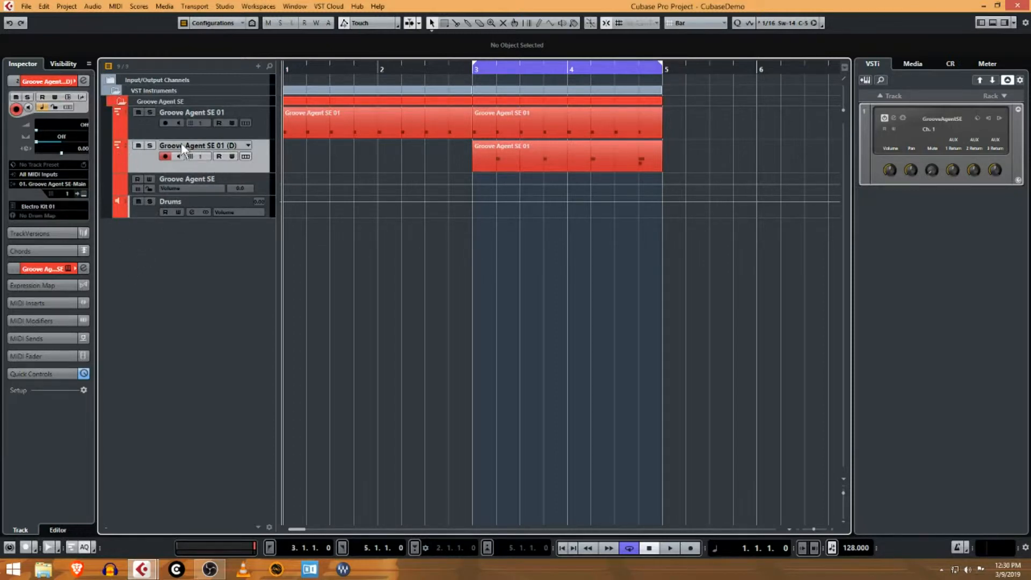
- Rename the Groove Agent SE 01 track as Kick and the Groove Agent SE 01 (D) track as Snare
double_click(198, 113)
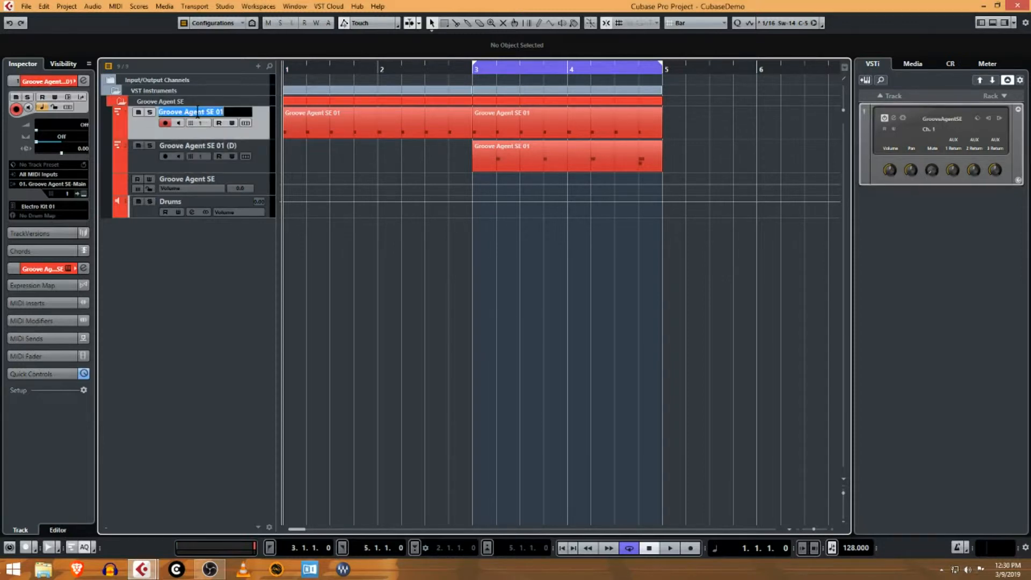
text(Kick)
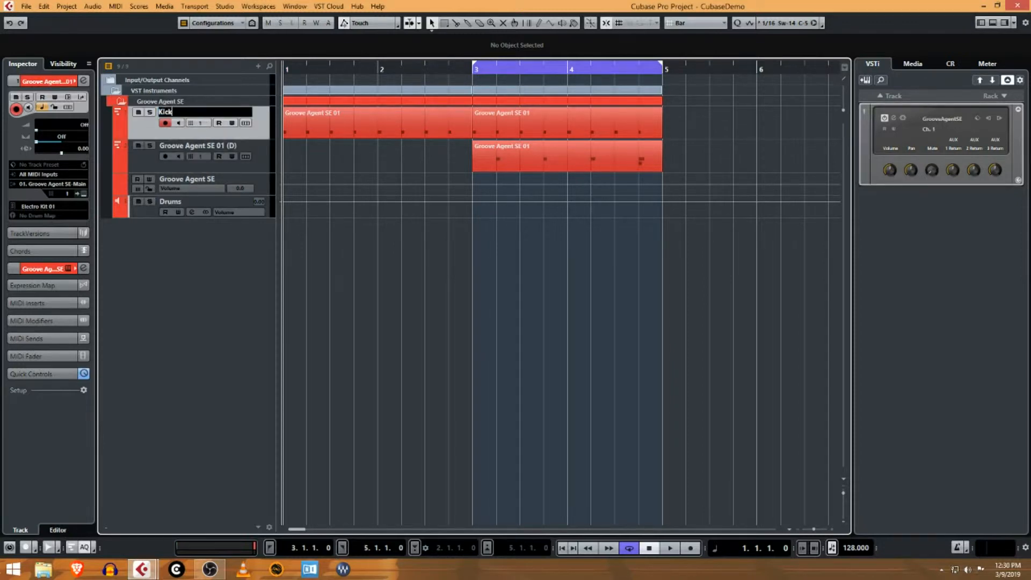
key(Return)
double_click(179, 145)
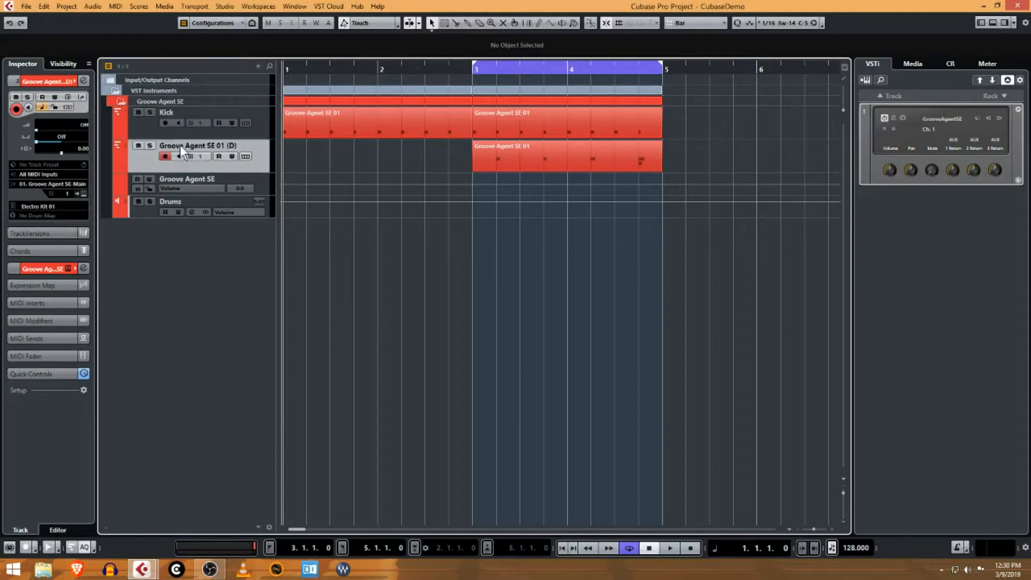
text(Snare)
key(Return)
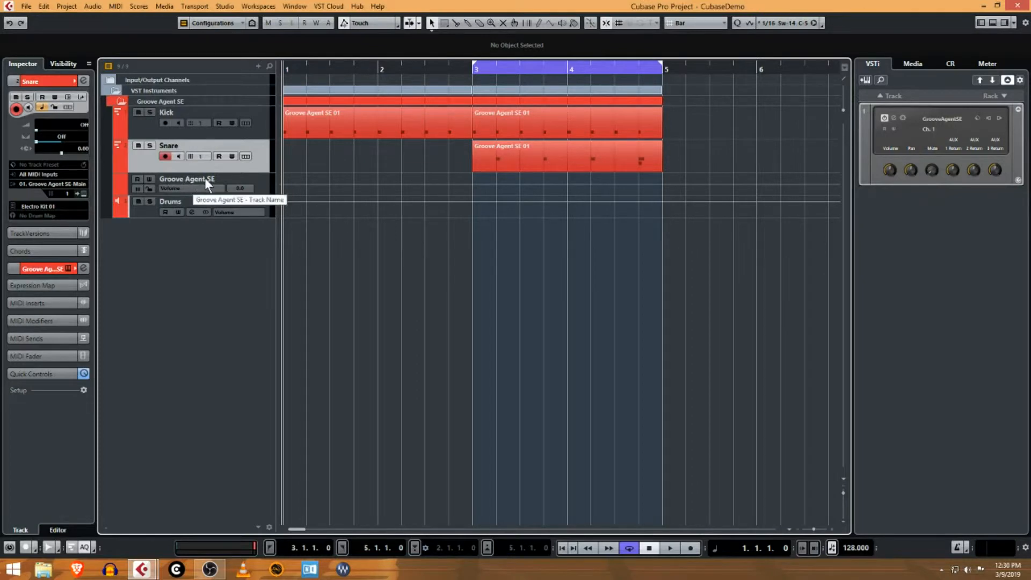
- Make the Drums track slightly taller and move the Groove Agent SE automation track above the Kick track
click(226, 179)
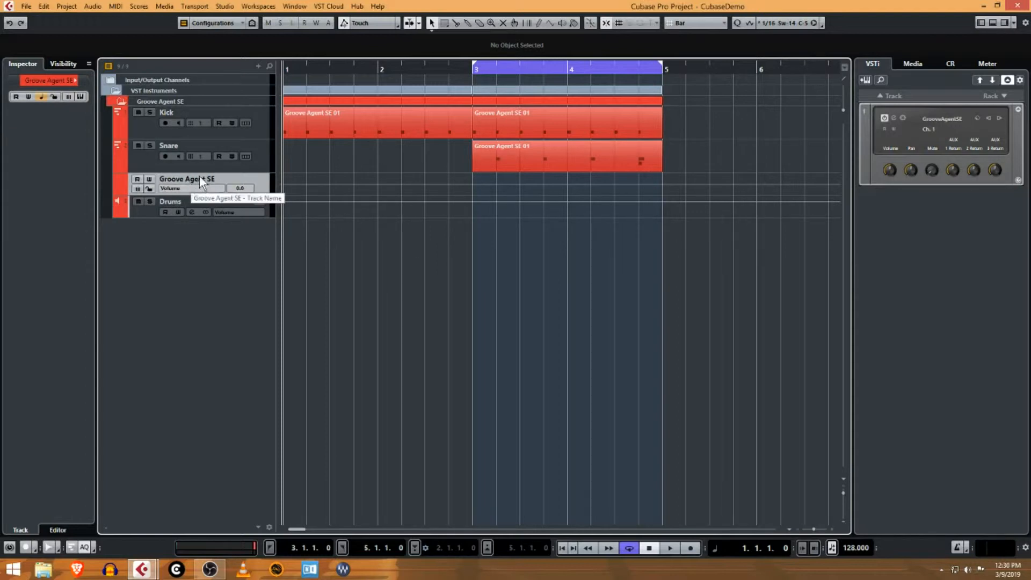
click(142, 209)
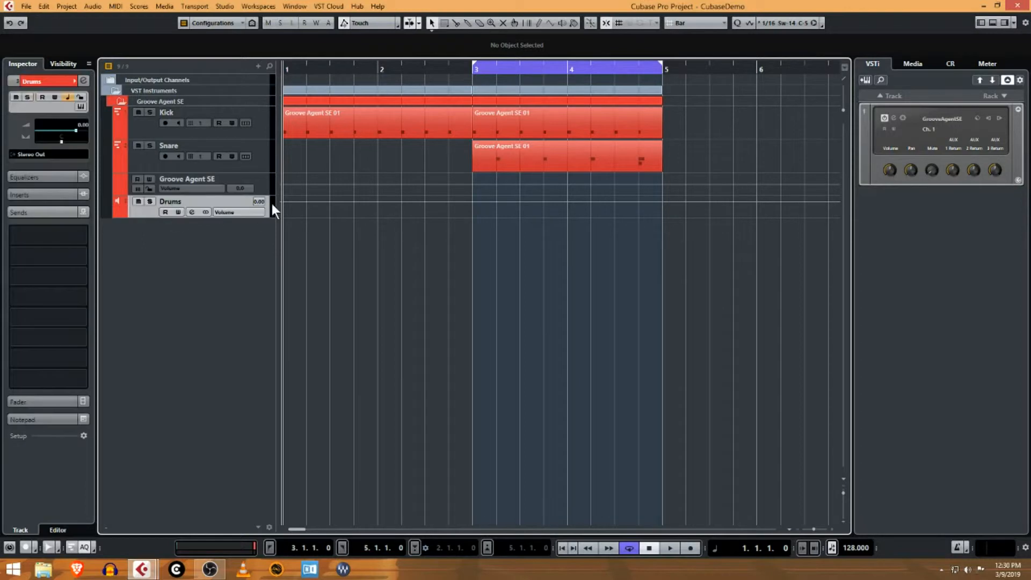
drag(135, 217, 135, 229)
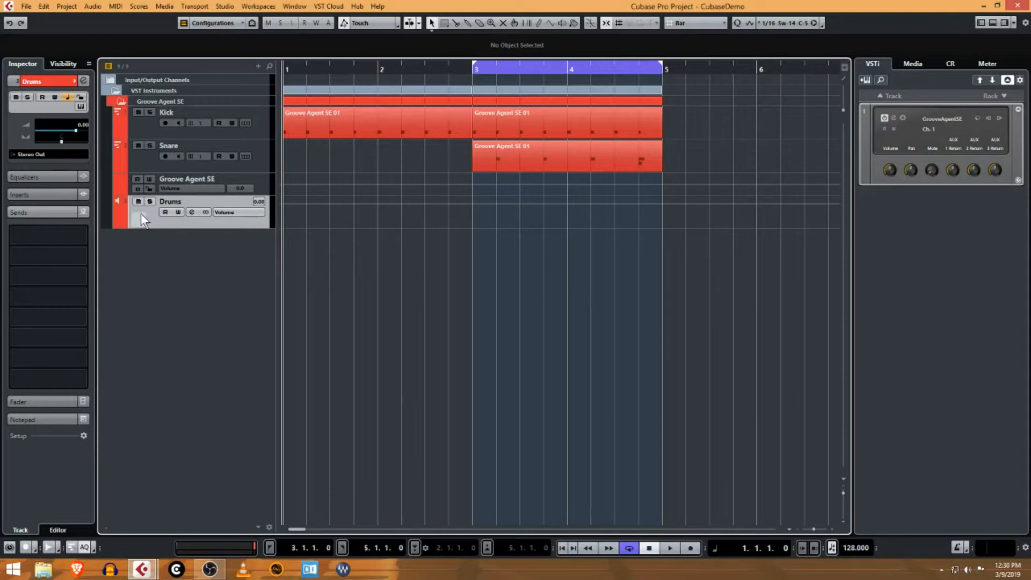
click(255, 183)
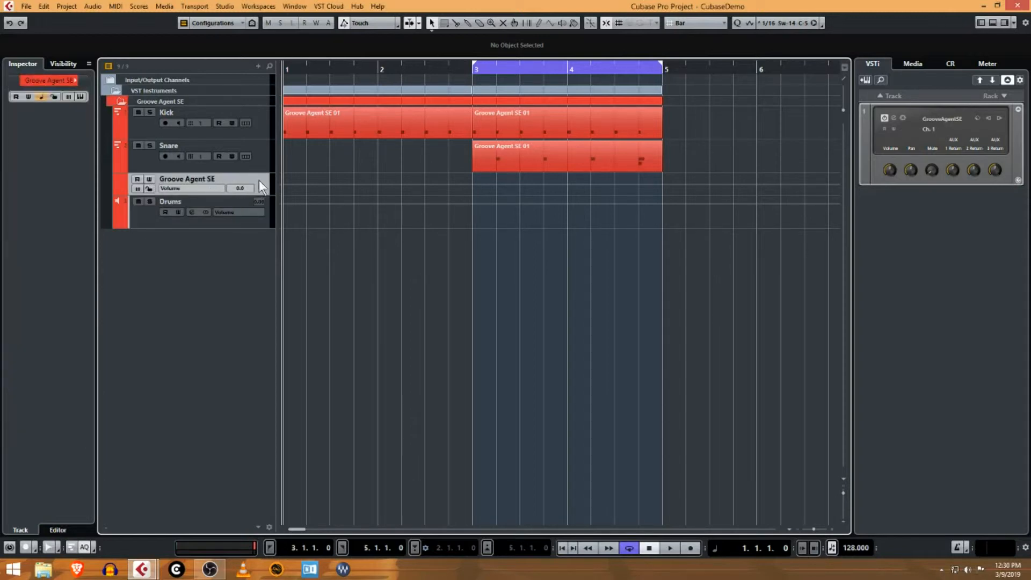
drag(263, 181, 259, 123)
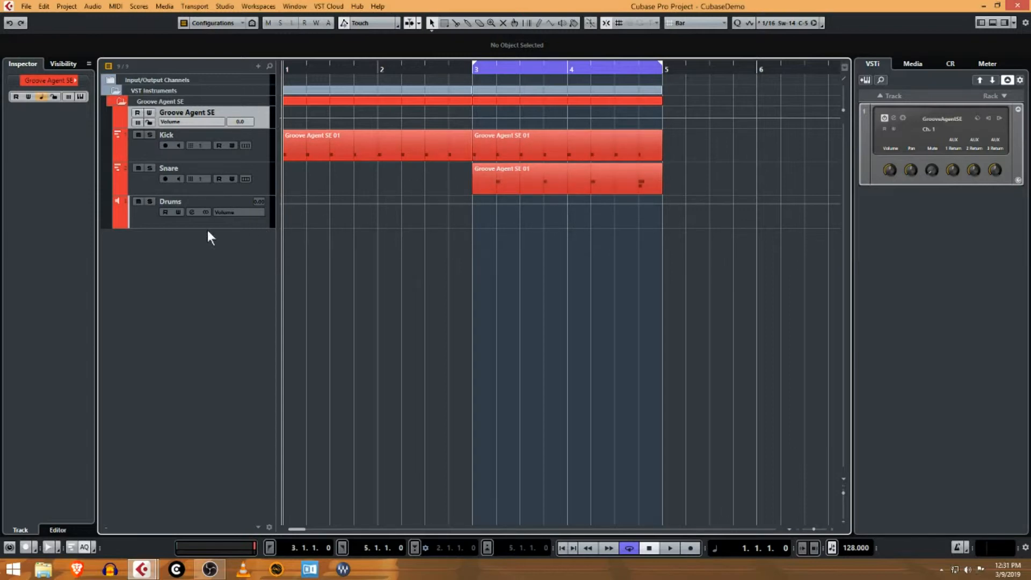
click(321, 139)
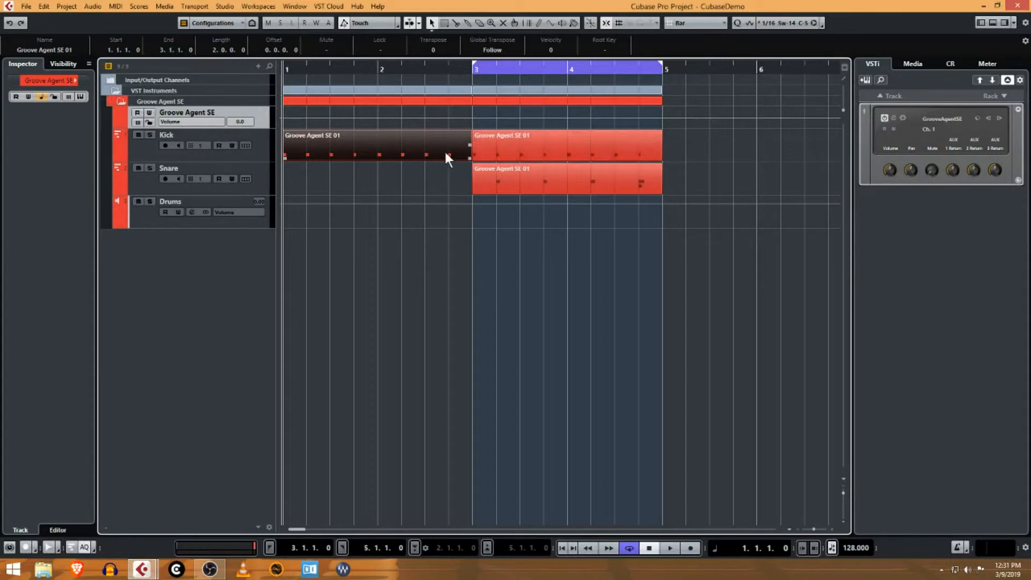
click(537, 147)
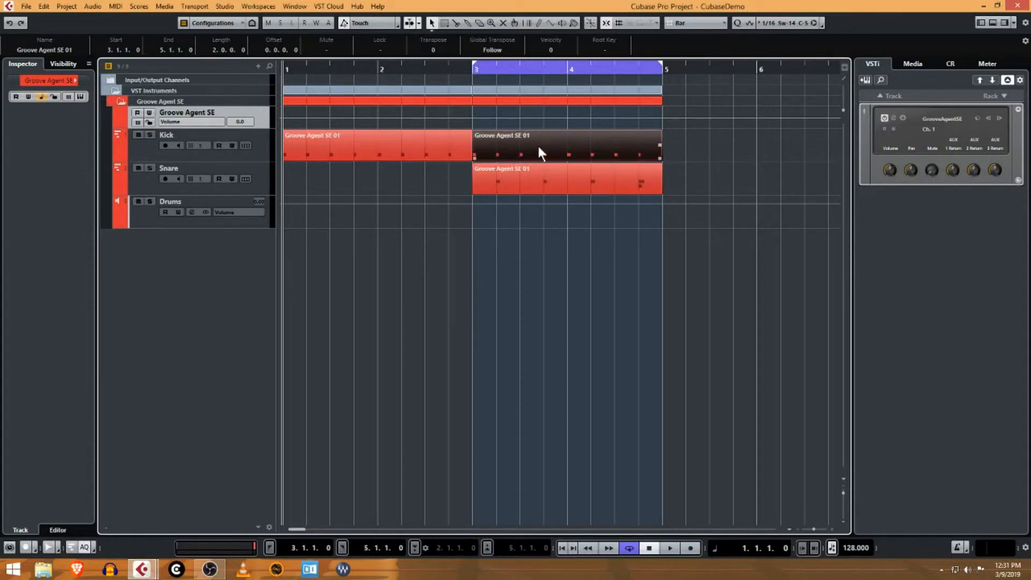
click(401, 149)
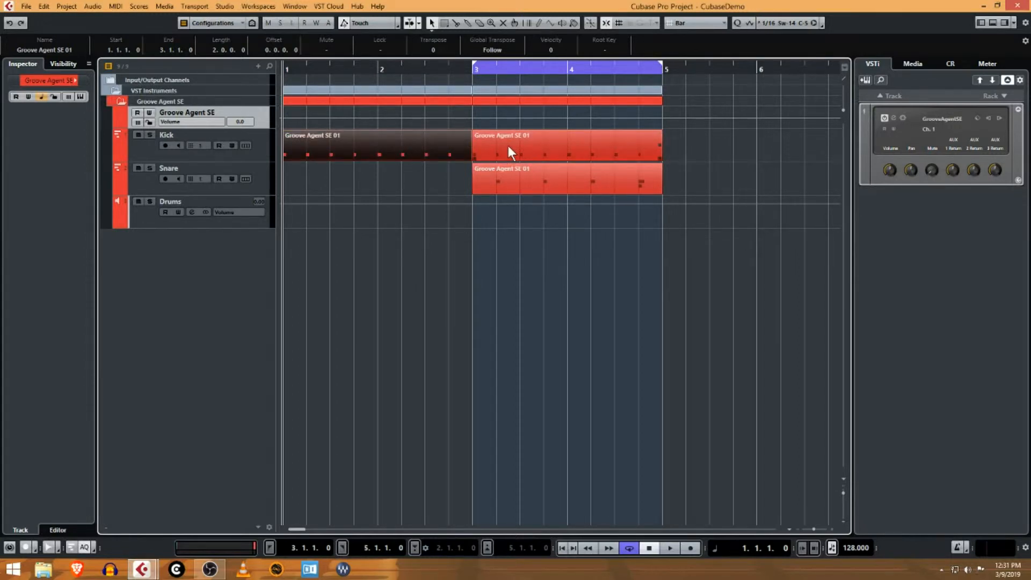
click(508, 146)
click(421, 143)
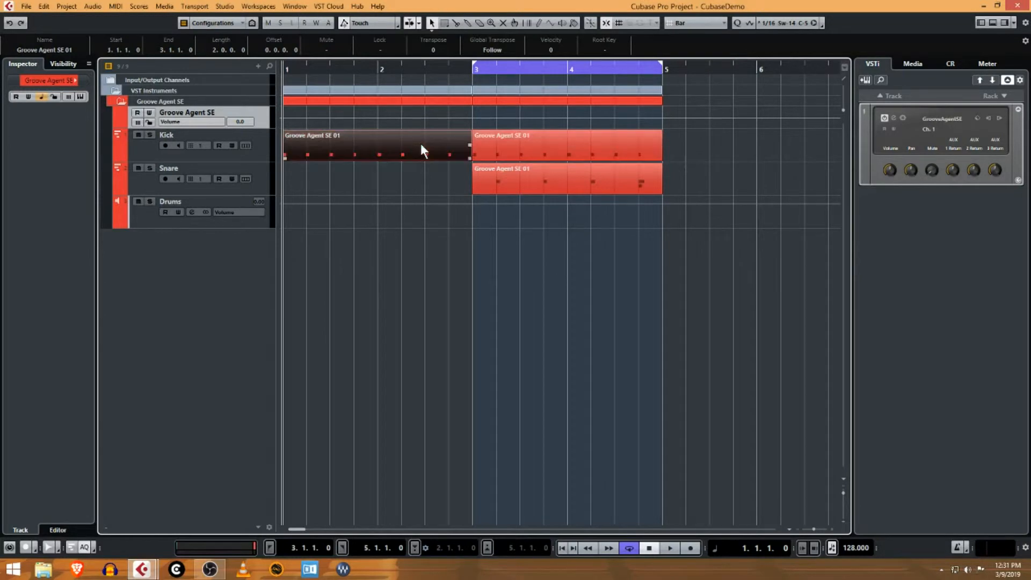
- Lower the first note of the first Kick event to C1 in the Key Editor and compare it with the second Kick event
double_click(386, 143)
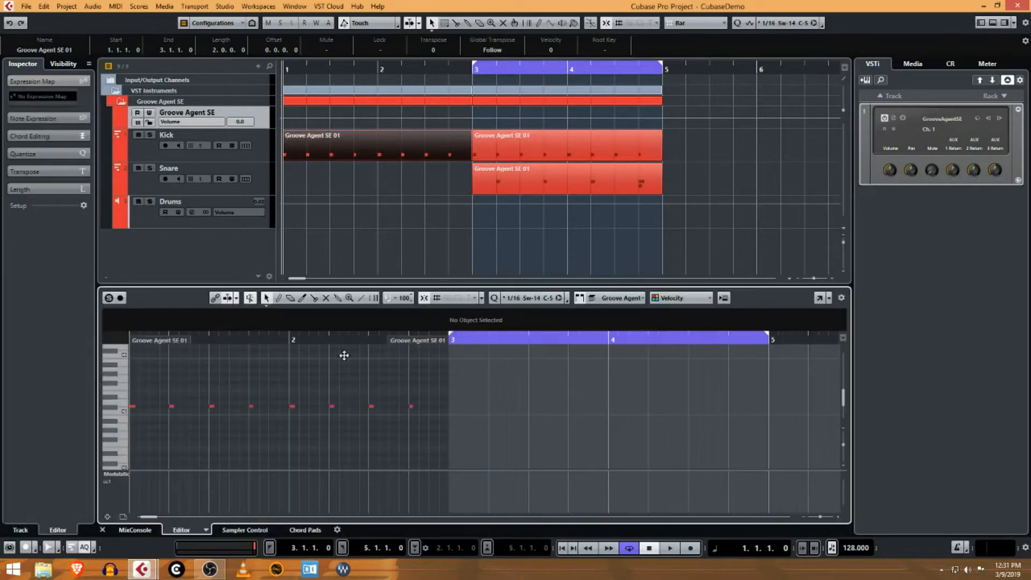
scroll(125, 411, left, 2)
click(151, 405)
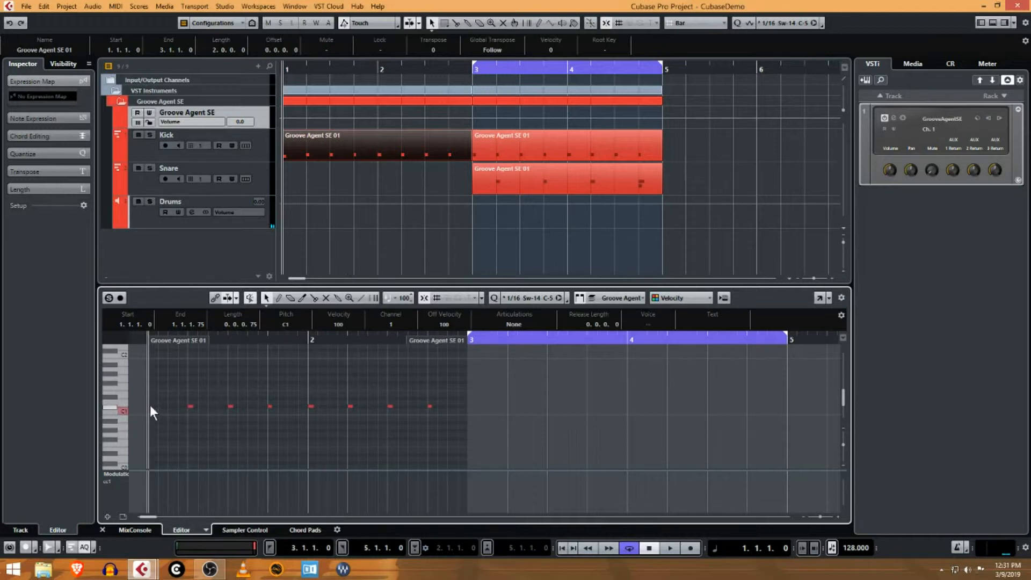
click(529, 146)
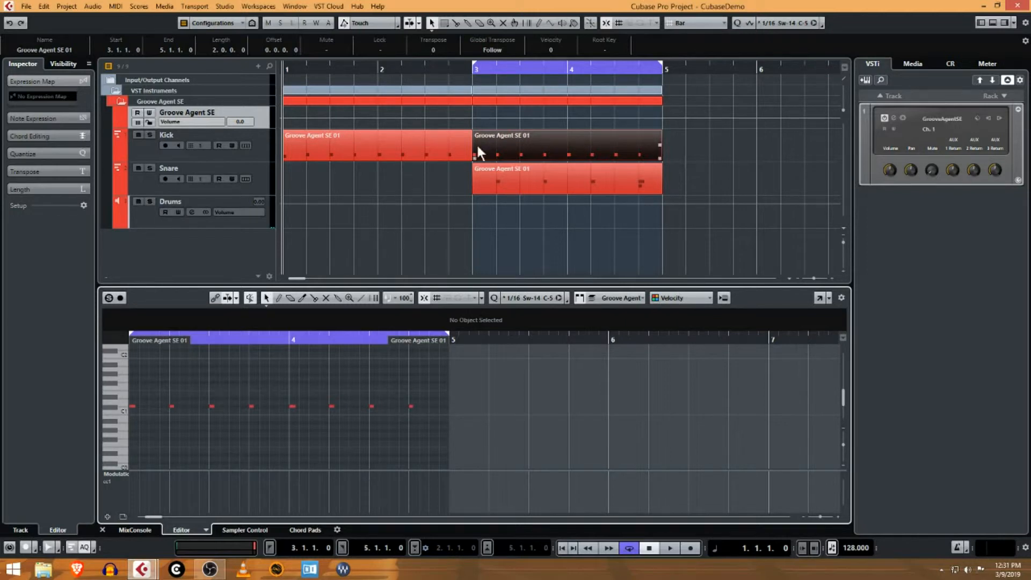
click(457, 144)
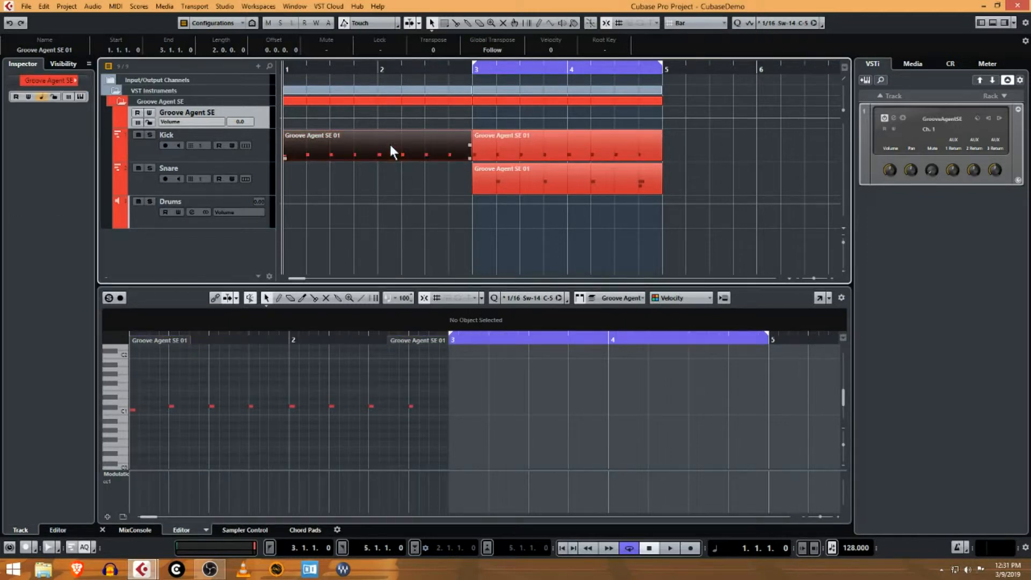
- Raise the first note of the first Kick event by one semitone to C#1 and delete the second Kick event
click(134, 411)
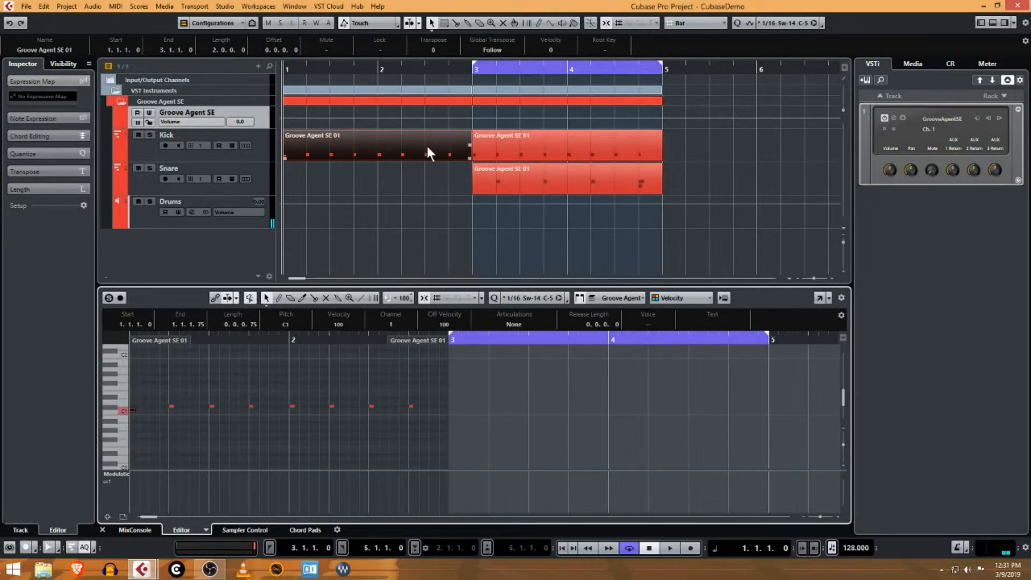
key(Up)
click(502, 149)
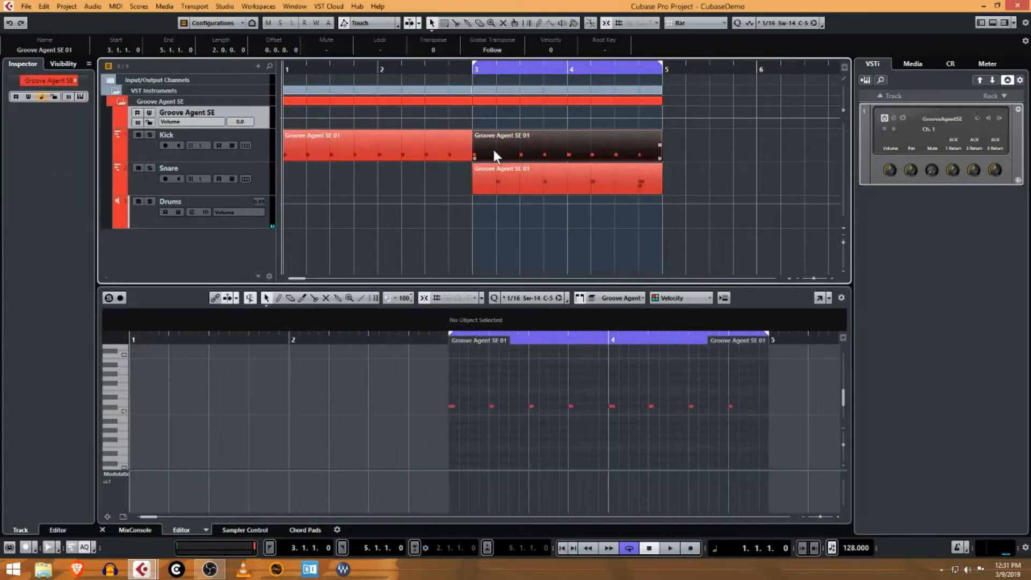
key(Delete)
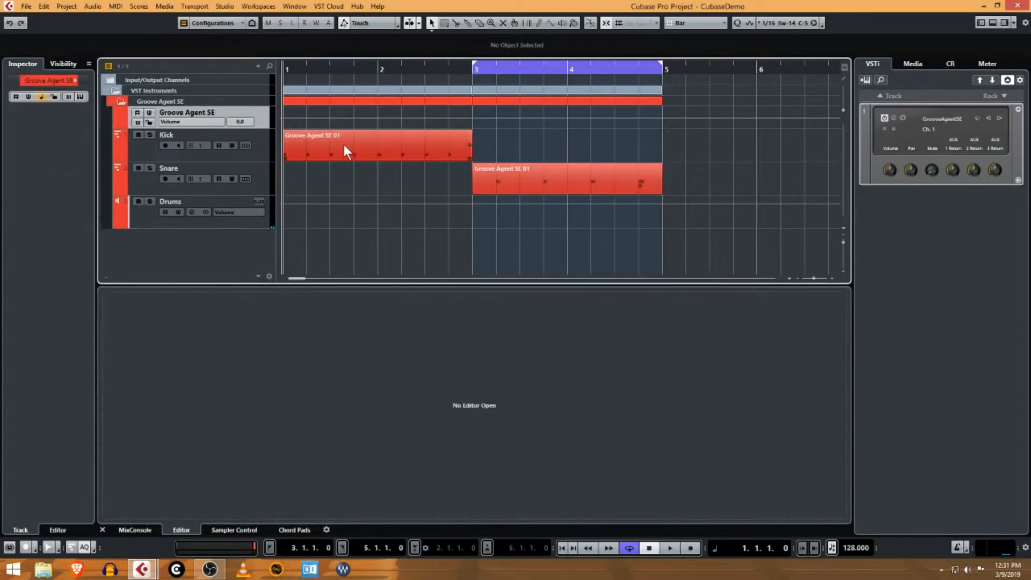
- Place a shared copy of the first Kick event at bar 3 and reopen the original in the Key Editor
drag(324, 141, 514, 149)
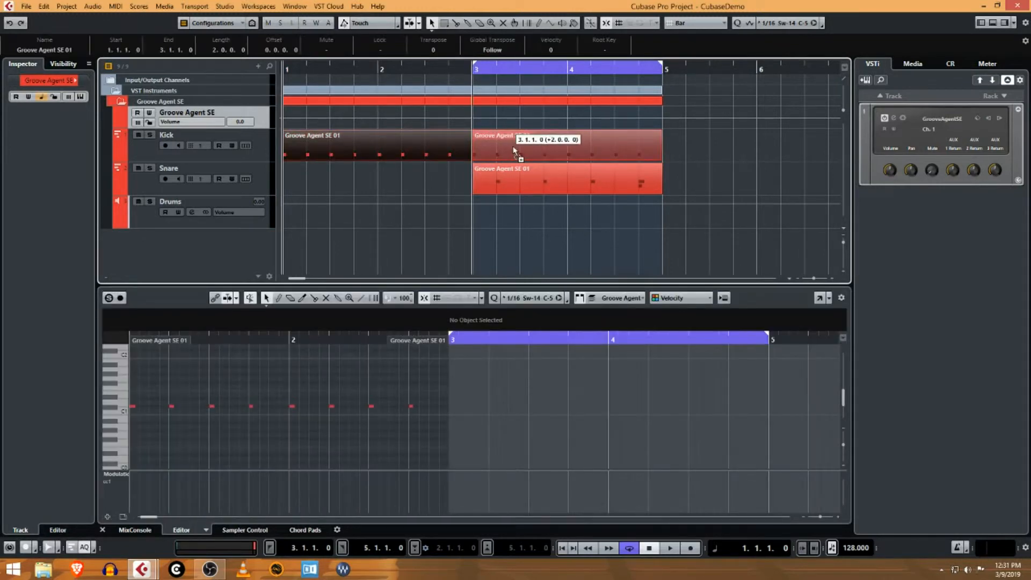
drag(514, 151, 511, 143)
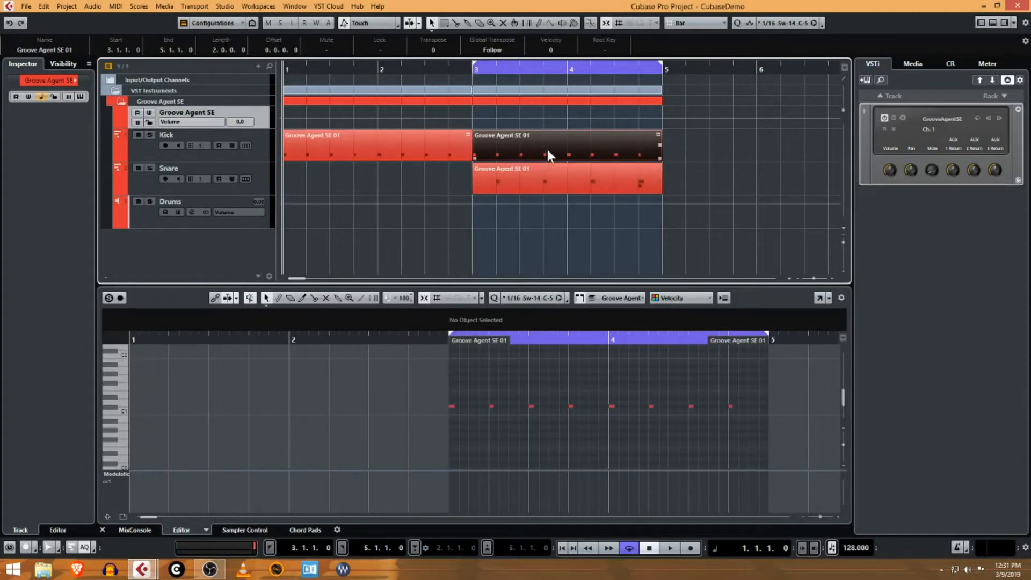
click(379, 146)
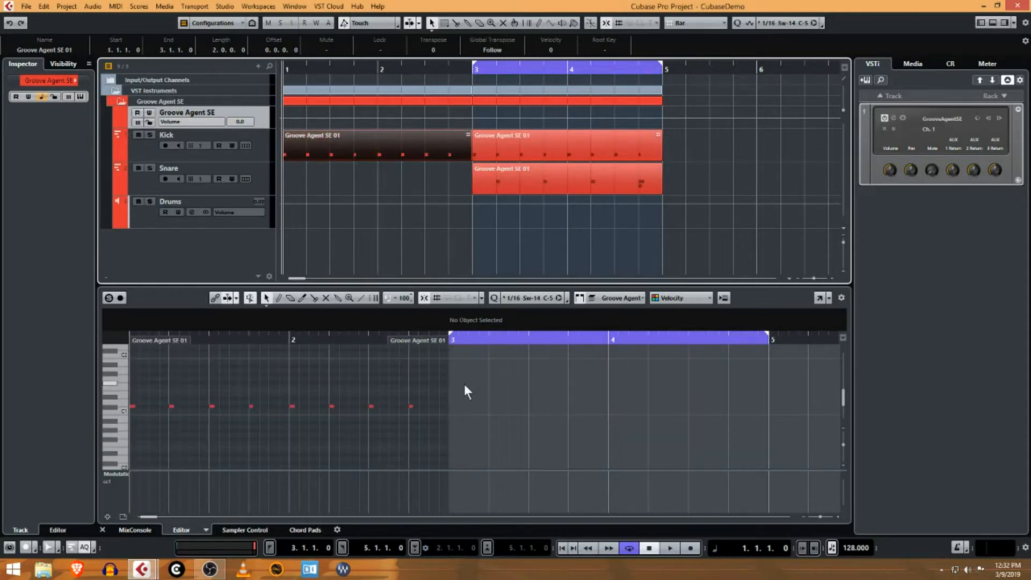
- Select all notes of the first Kick event and set its enlarged controller lane to show Velocity
drag(465, 385, 157, 424)
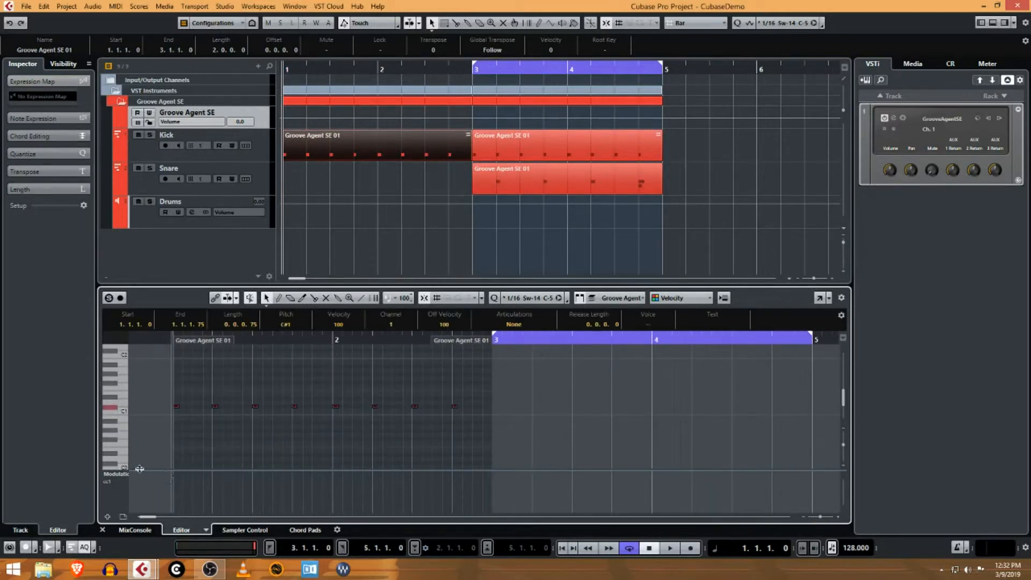
drag(139, 468, 140, 441)
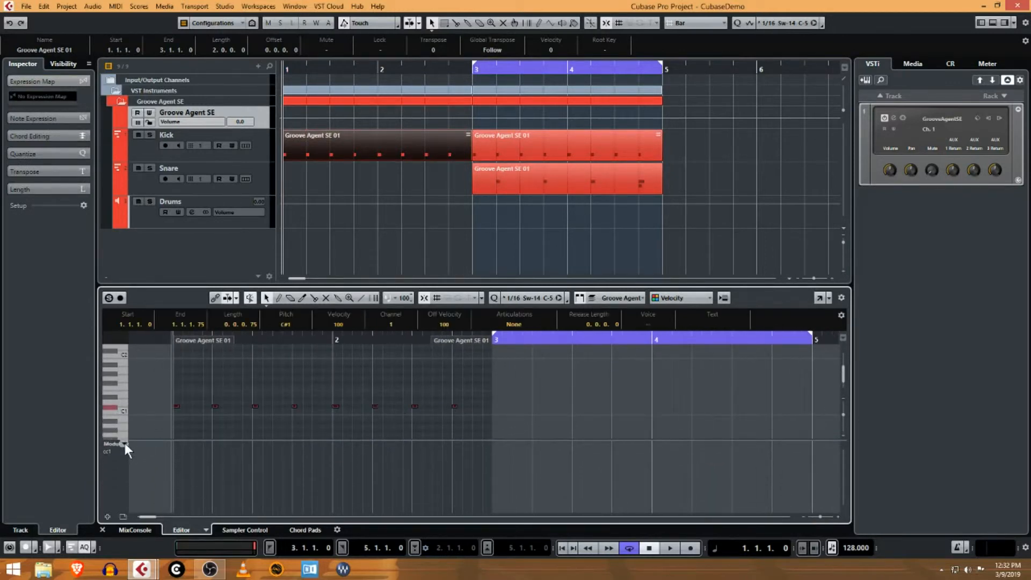
click(125, 443)
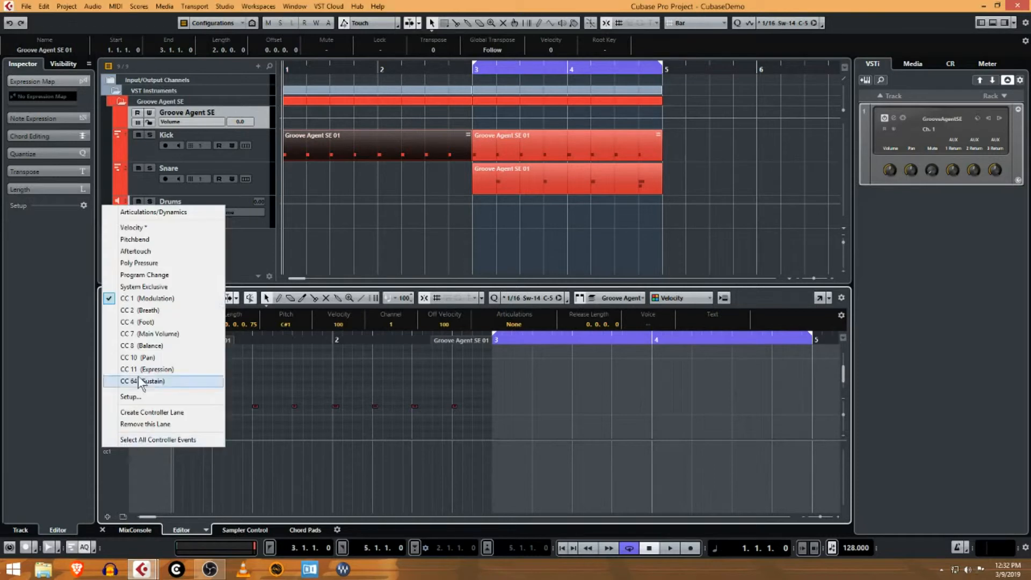
click(157, 230)
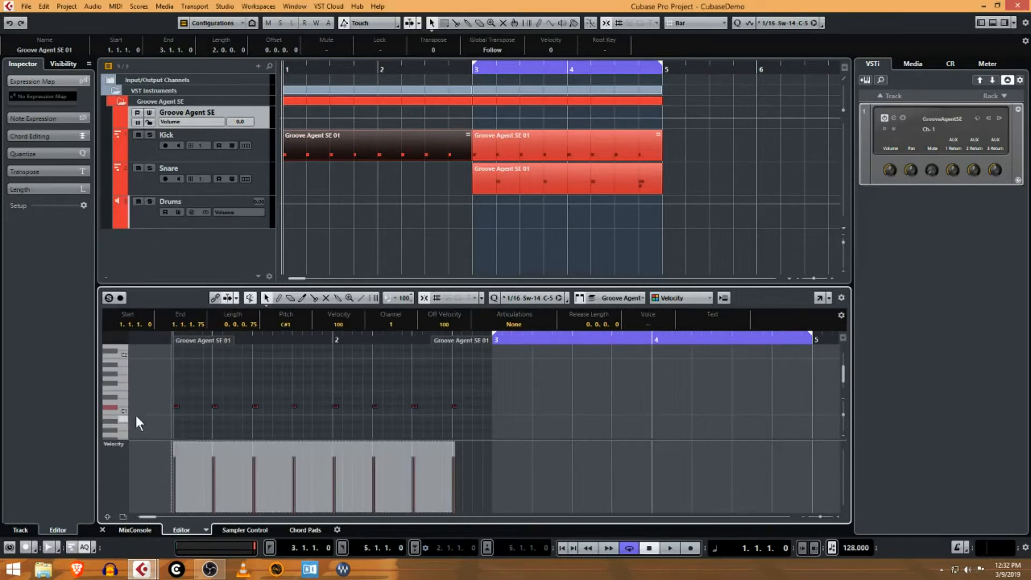
- Remove the Velocity controller lane from the Key Editor and create it again
click(128, 450)
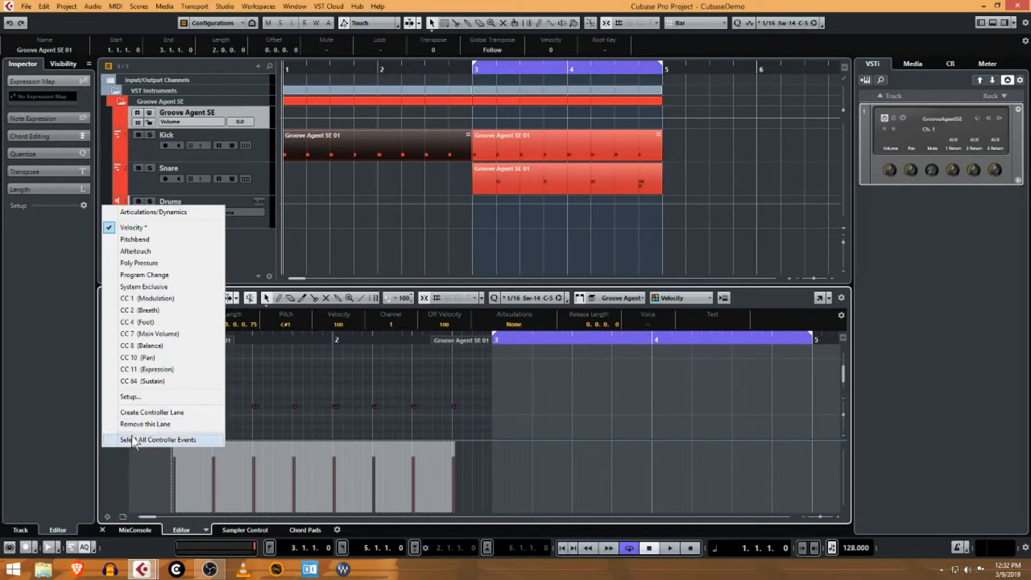
click(173, 425)
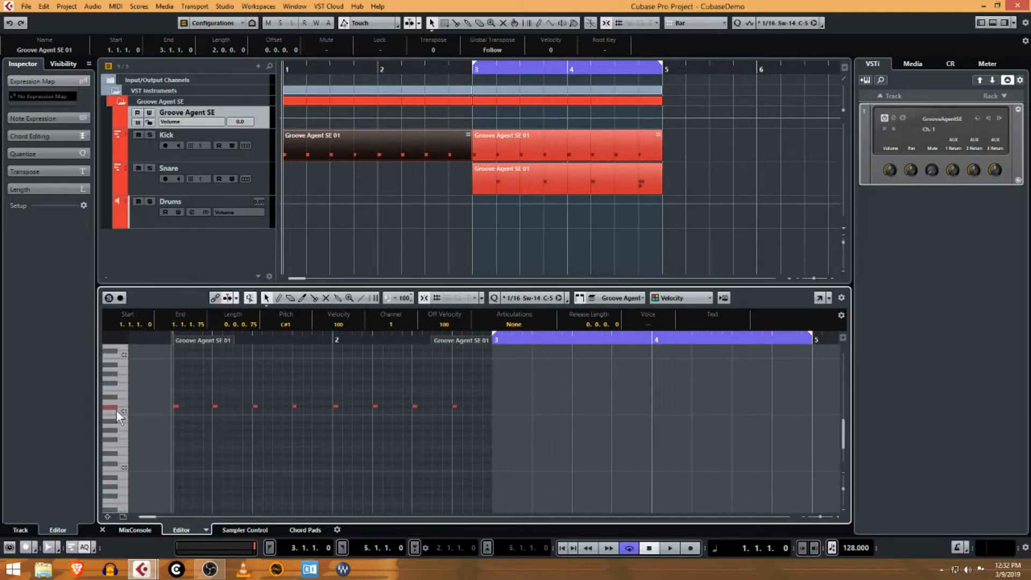
click(108, 518)
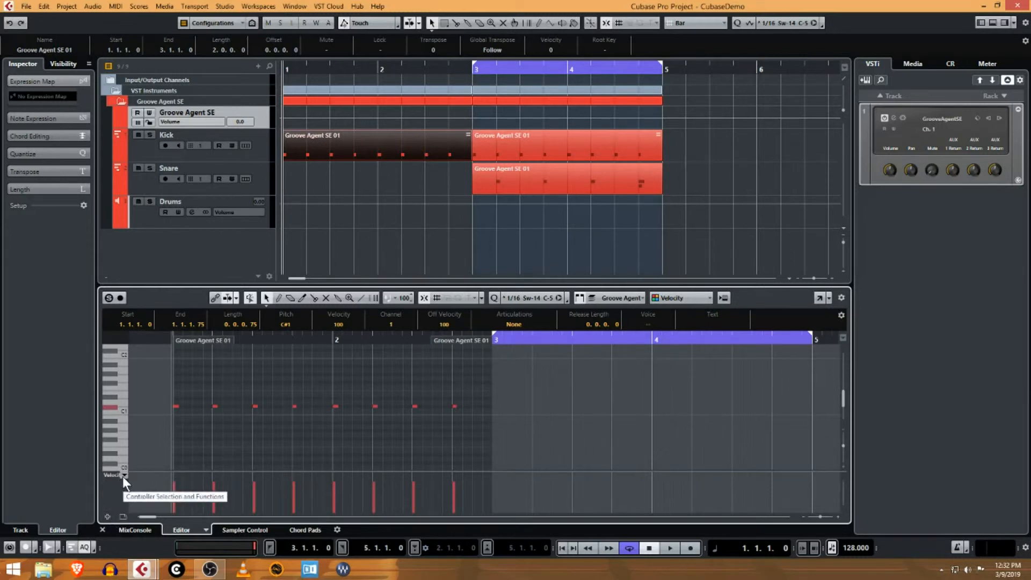
- Scale the velocities of all notes in the first Kick event up to 127 and compare them with the shared copy
drag(510, 391, 167, 430)
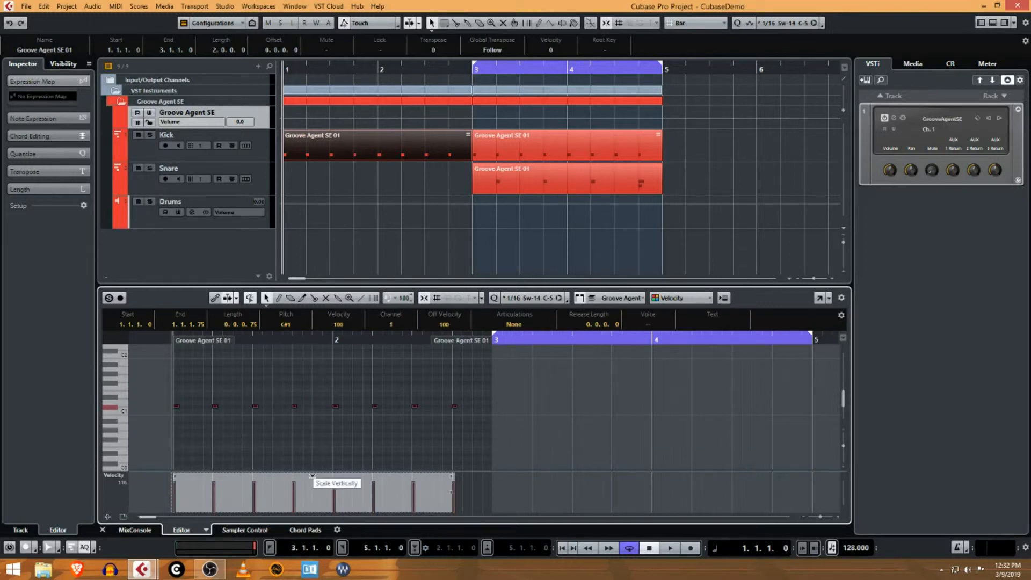
drag(313, 475, 313, 454)
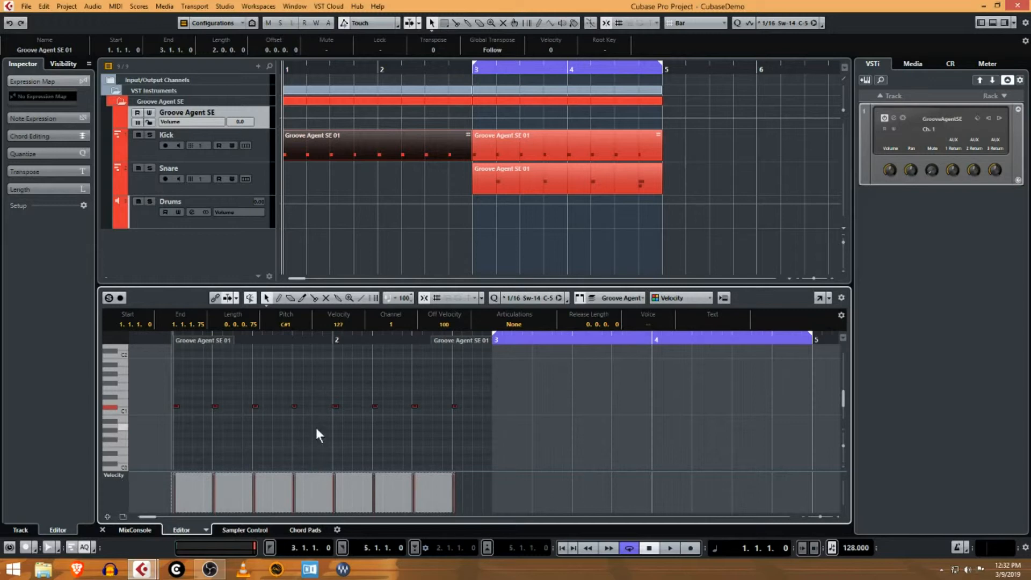
click(247, 427)
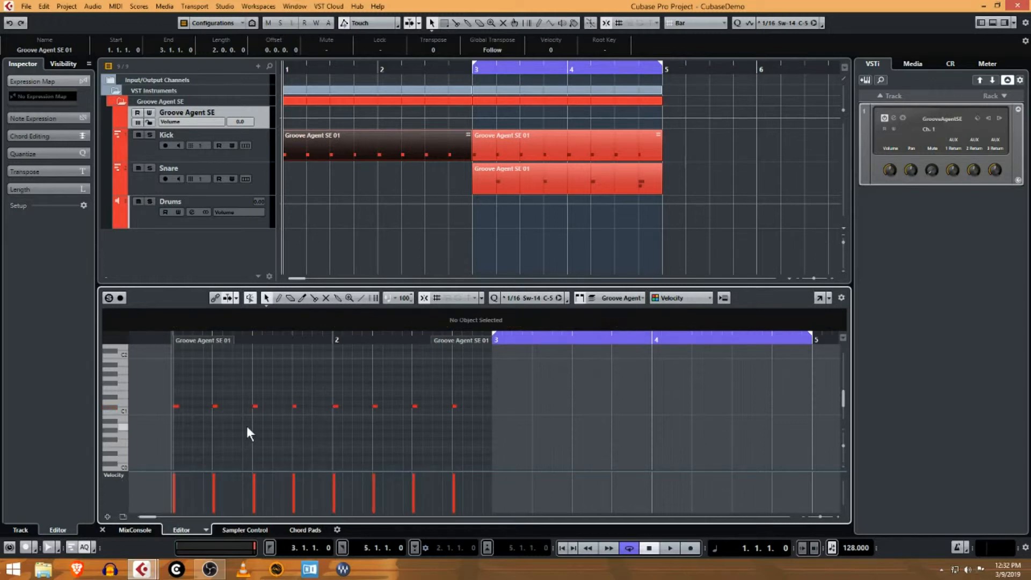
click(562, 140)
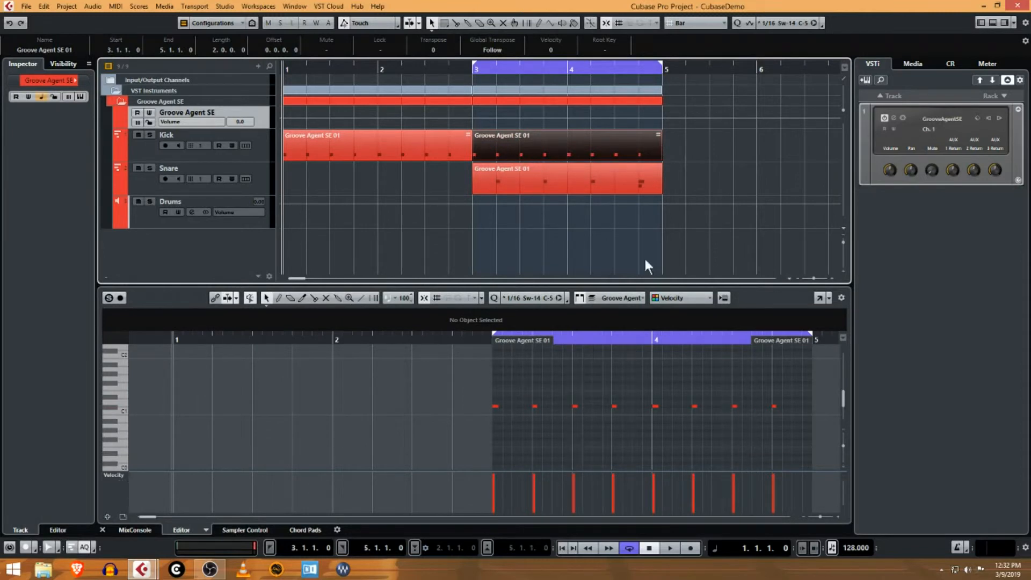
- Rename the first Kick event as Kick 1
click(420, 150)
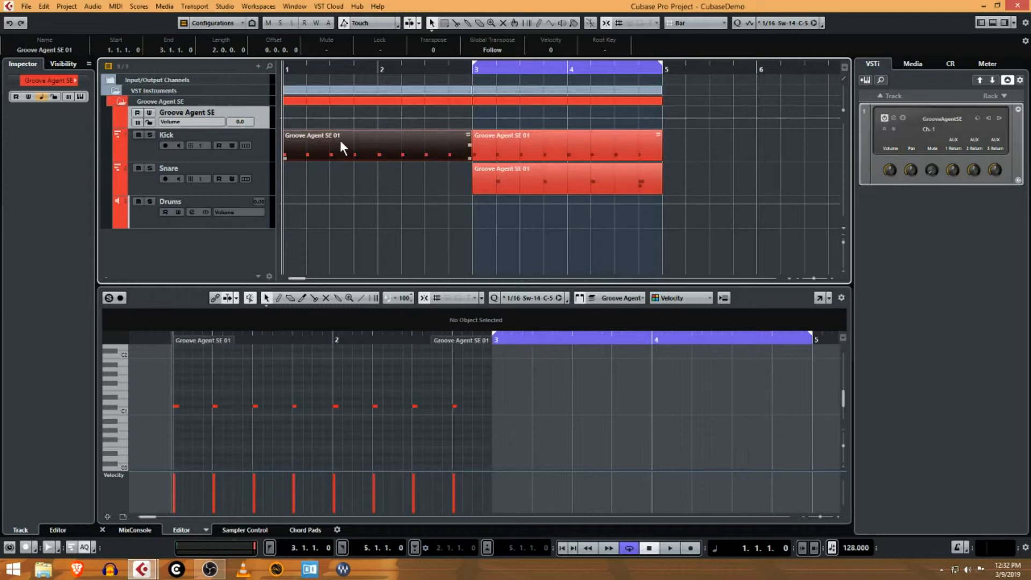
click(76, 51)
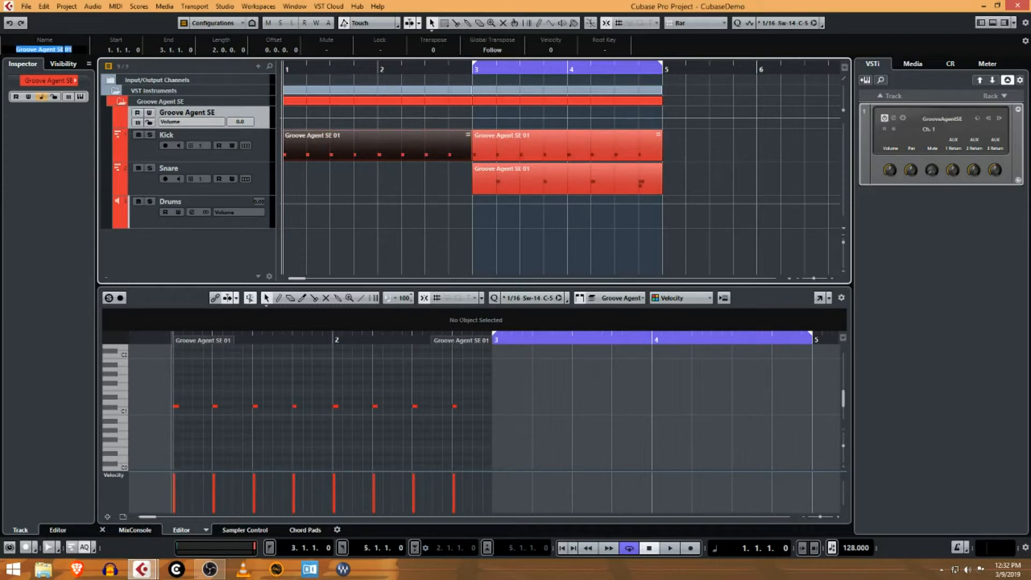
text(Kick1)
key(Return)
- Rename the event on the Snare track as Snare 1 and clear the selection
click(556, 182)
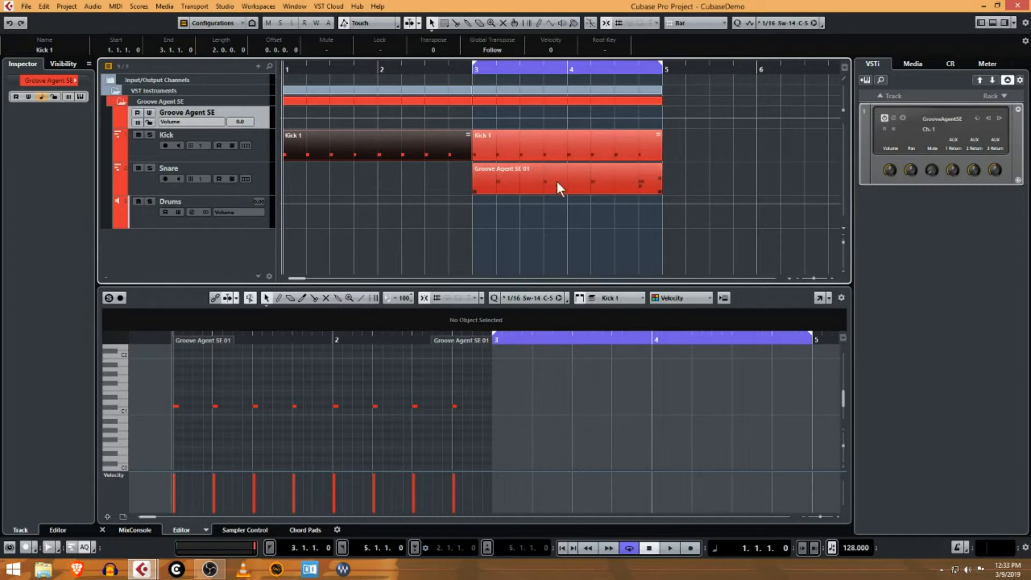
click(44, 49)
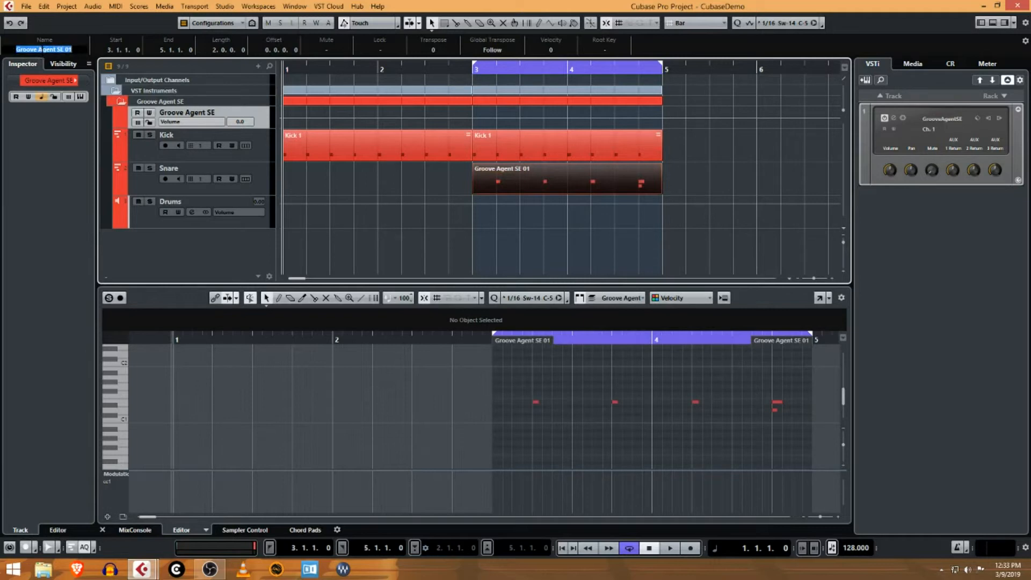
text(Snare 1)
key(Return)
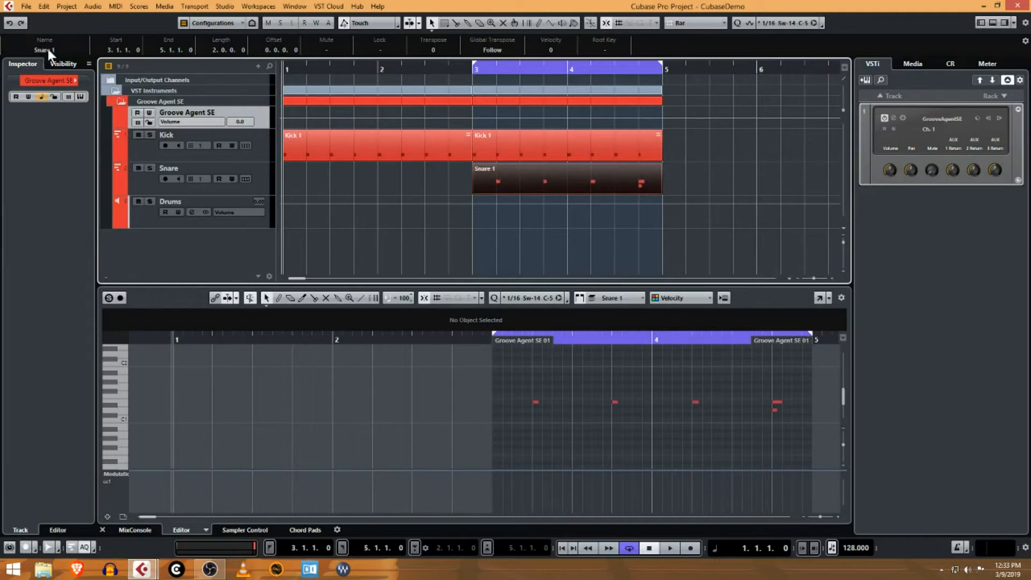
click(360, 172)
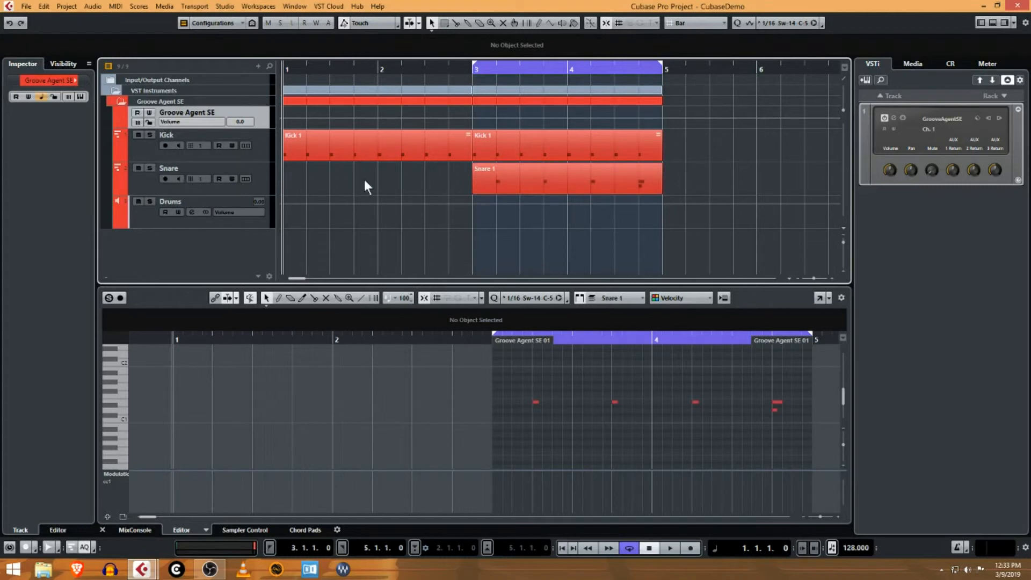
- Open the MixConsole window to examine the visible drum channels, narrow its channel visibility list, and close the window
key(F3)
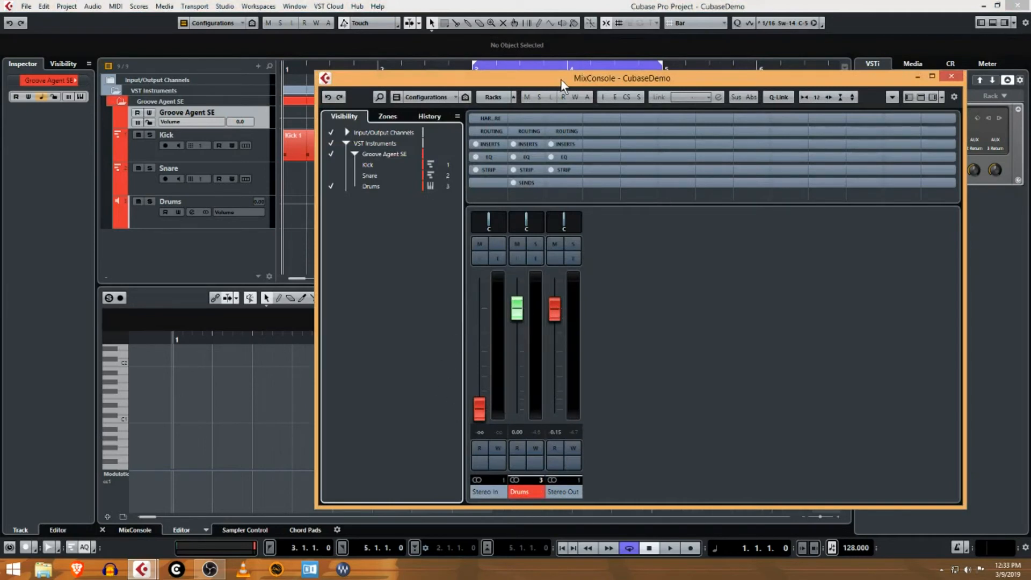
drag(561, 79, 569, 75)
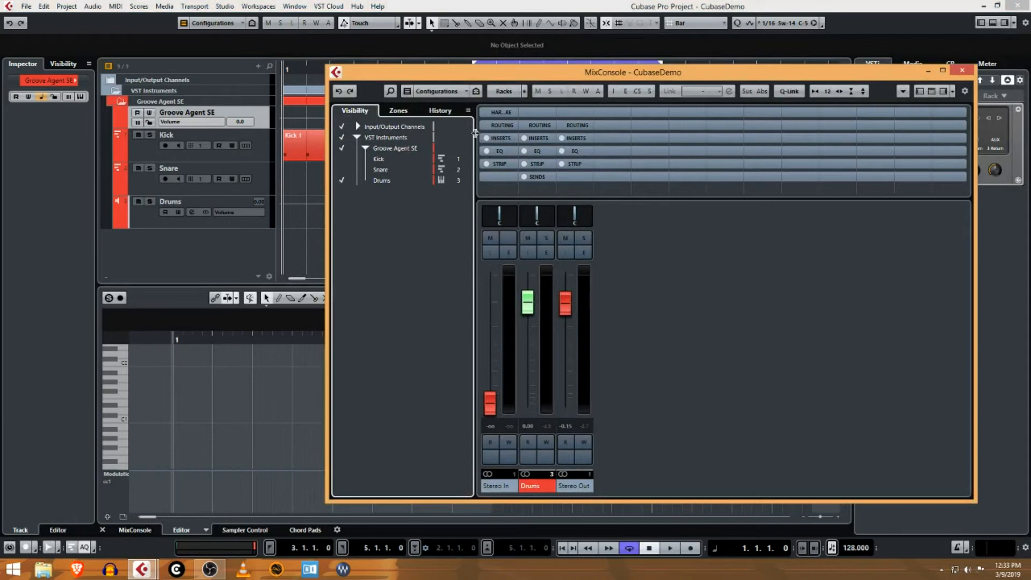
drag(475, 132, 456, 136)
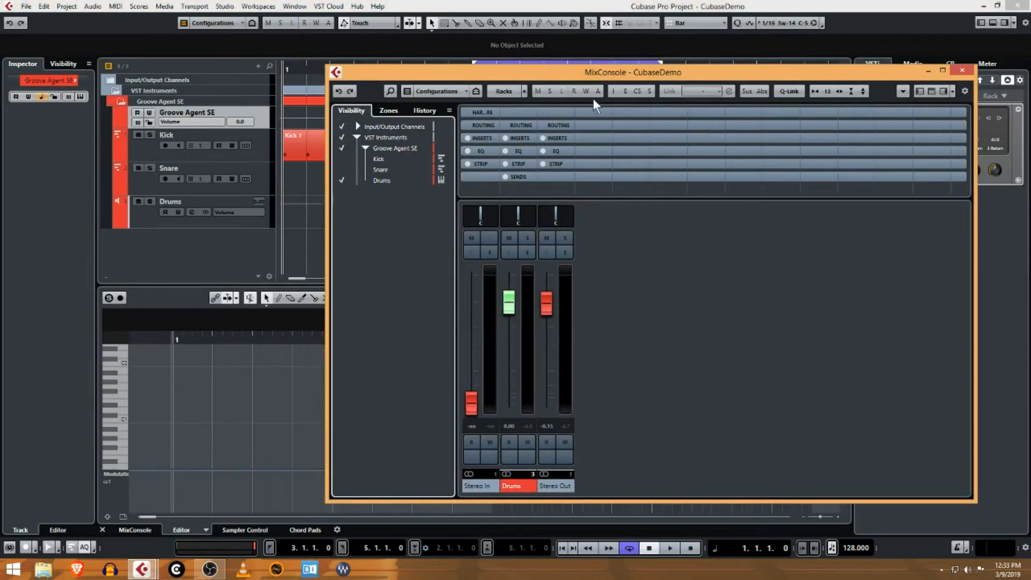
click(963, 71)
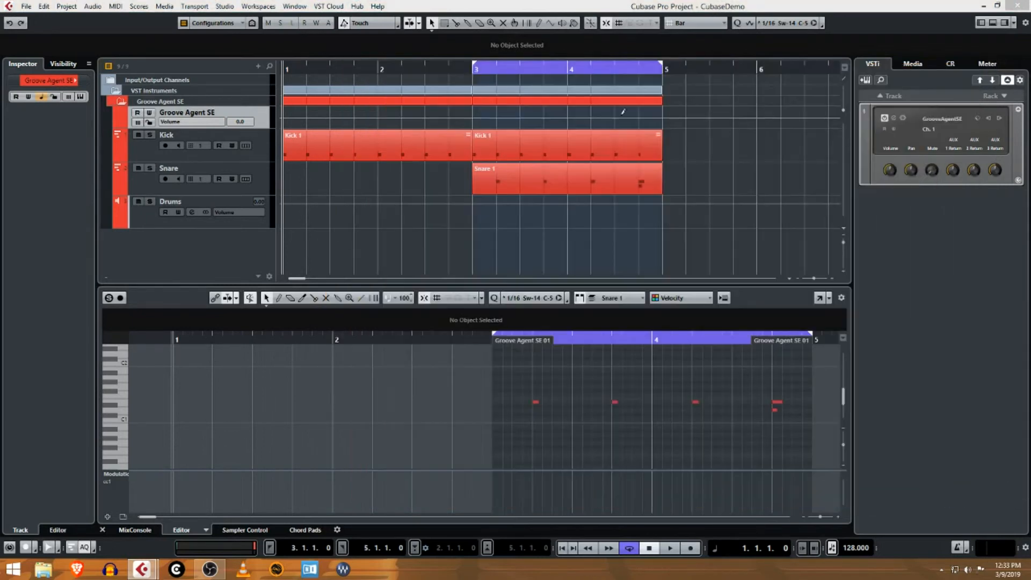
- Rename the Groove Agent SE folder as Drums and select the Groove Agent SE automation track inside it
click(123, 101)
click(120, 102)
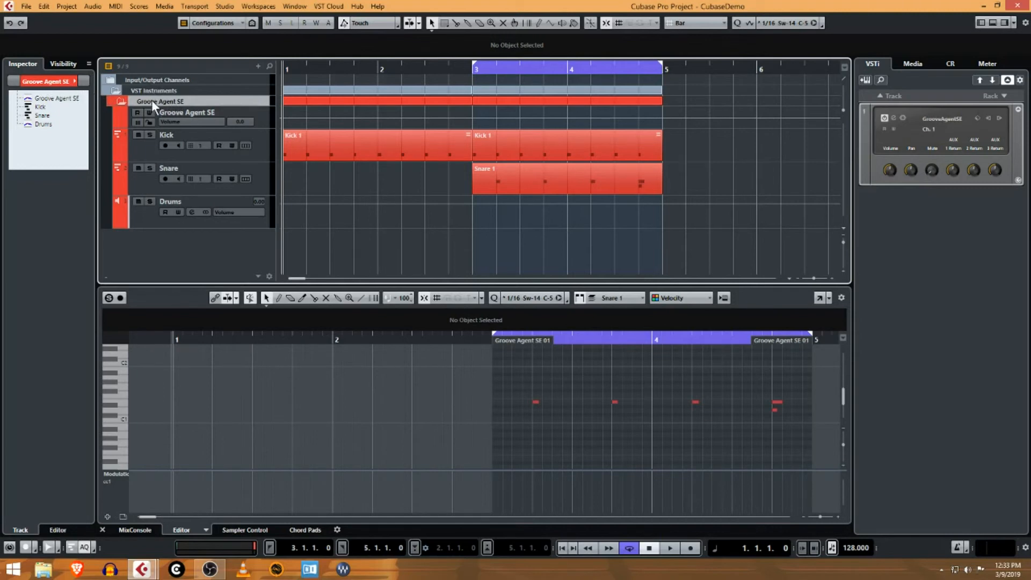
double_click(57, 81)
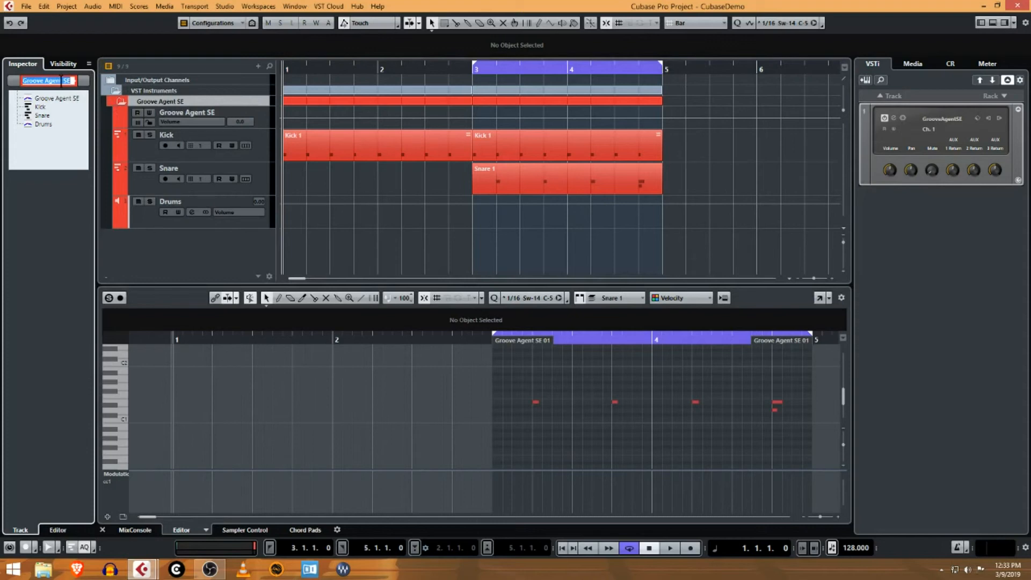
click(159, 99)
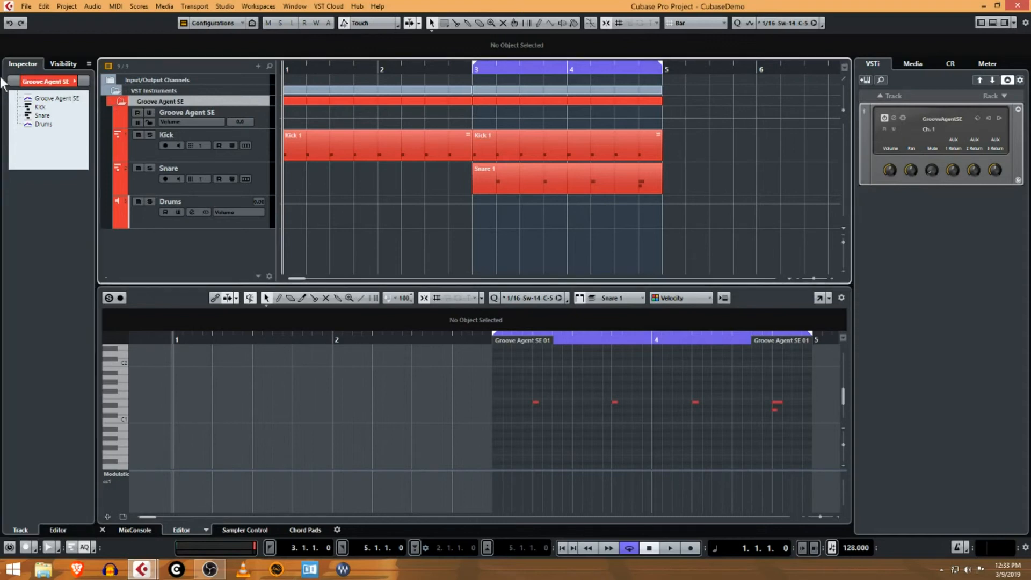
click(55, 82)
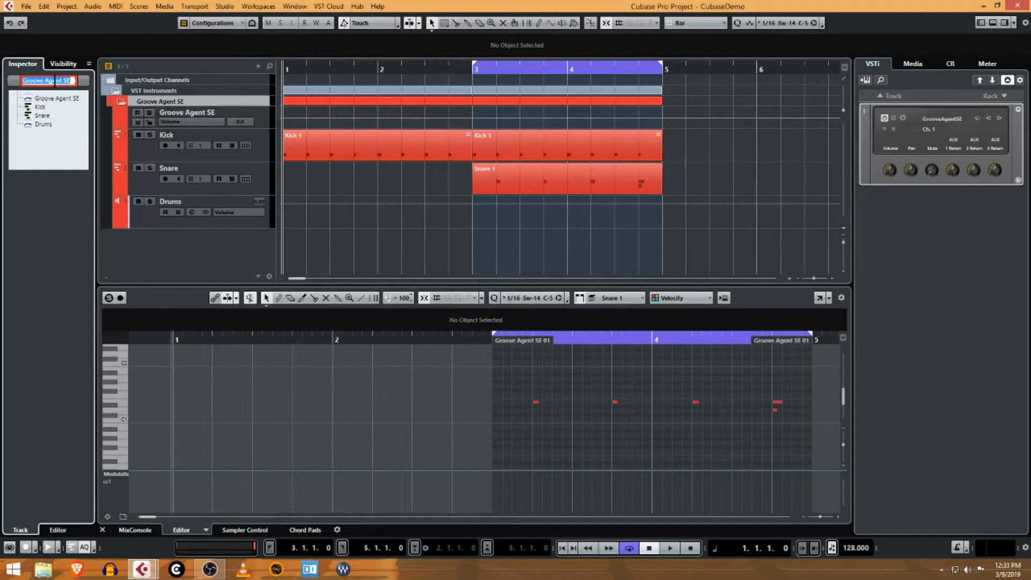
text(Drums)
key(Return)
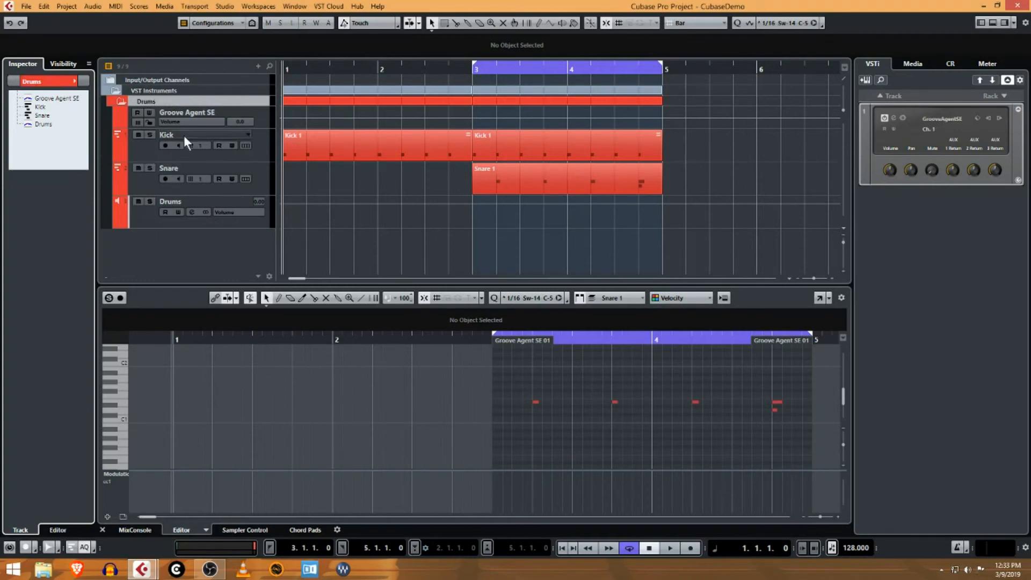
click(245, 120)
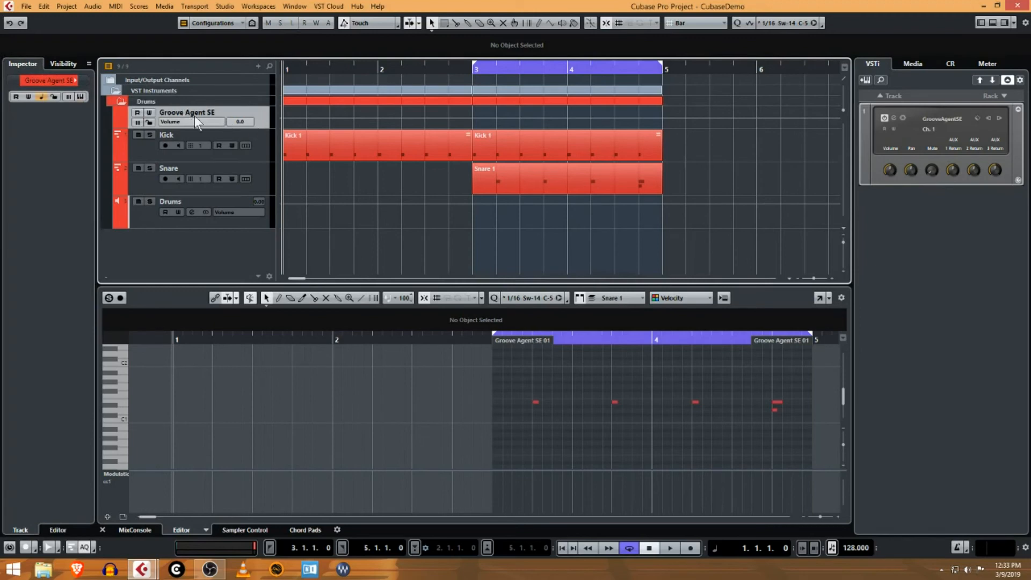